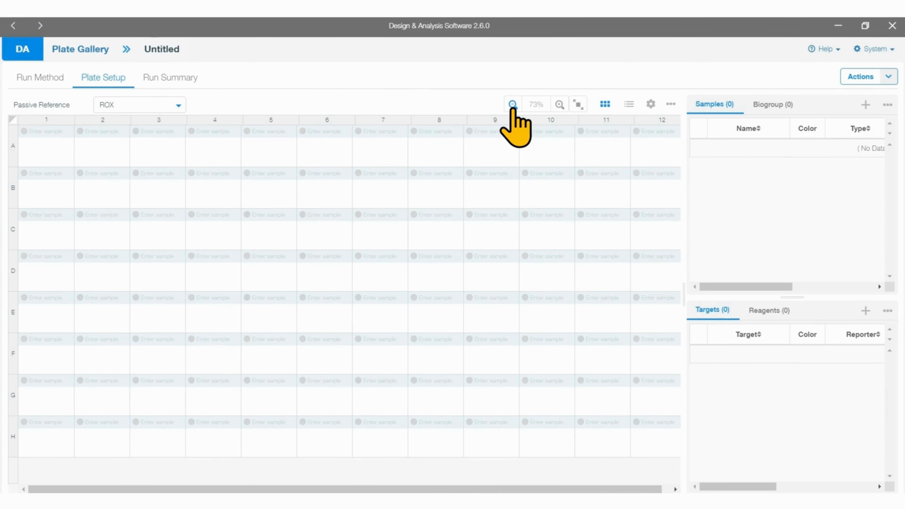
Step: Try zooming the plate layout out and in, and fit the whole plate within the view
click(513, 105)
click(513, 104)
click(560, 105)
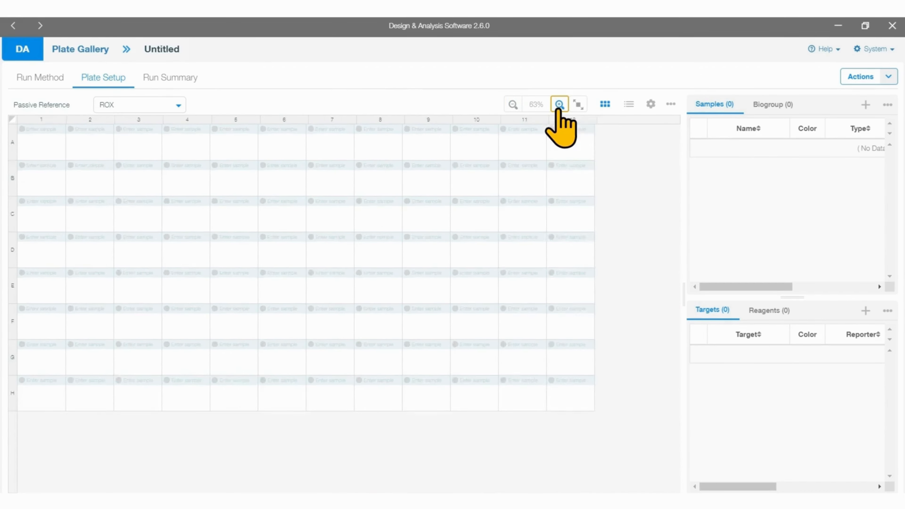
click(559, 104)
click(559, 104)
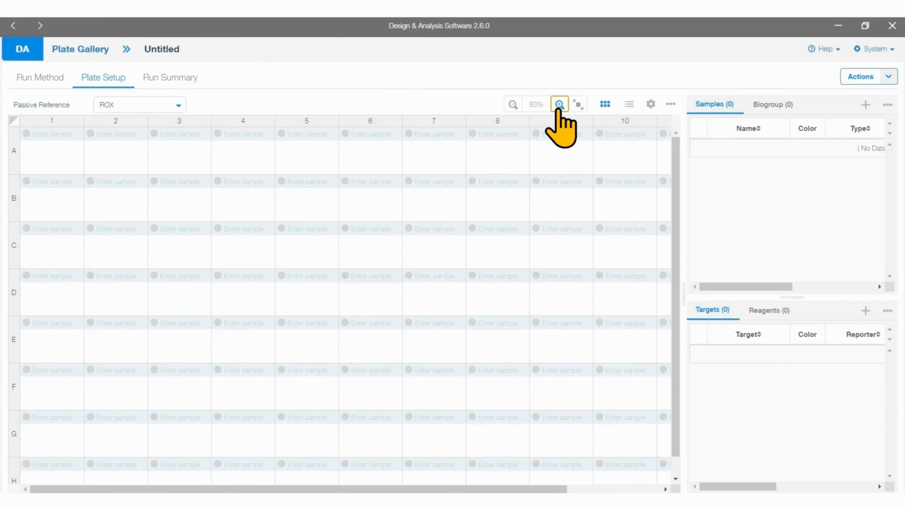
click(578, 105)
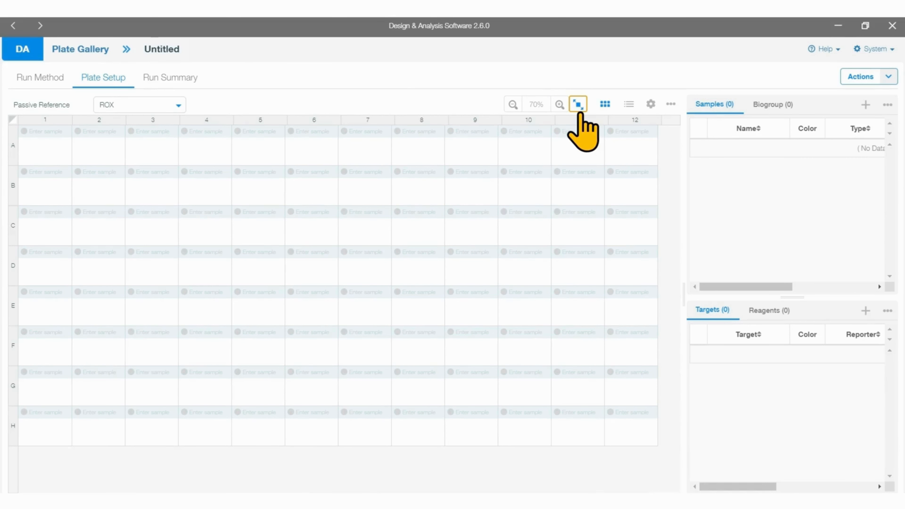
Step: Widen the samples and targets area slightly, and view the plate as a table before returning to the grid
drag(683, 296, 661, 300)
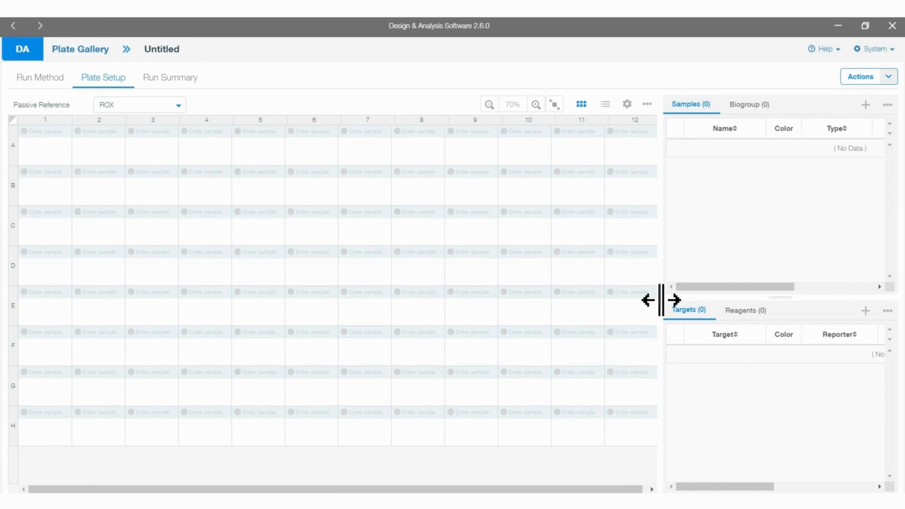
click(605, 104)
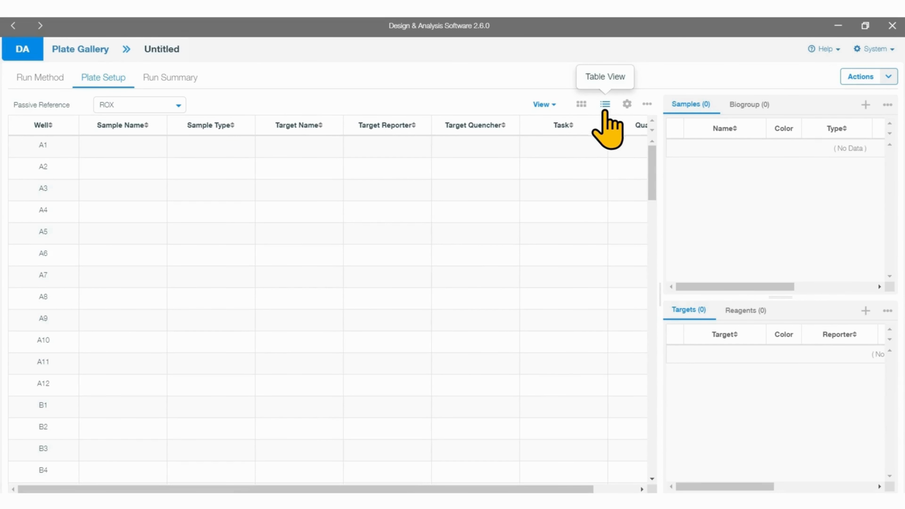
click(581, 104)
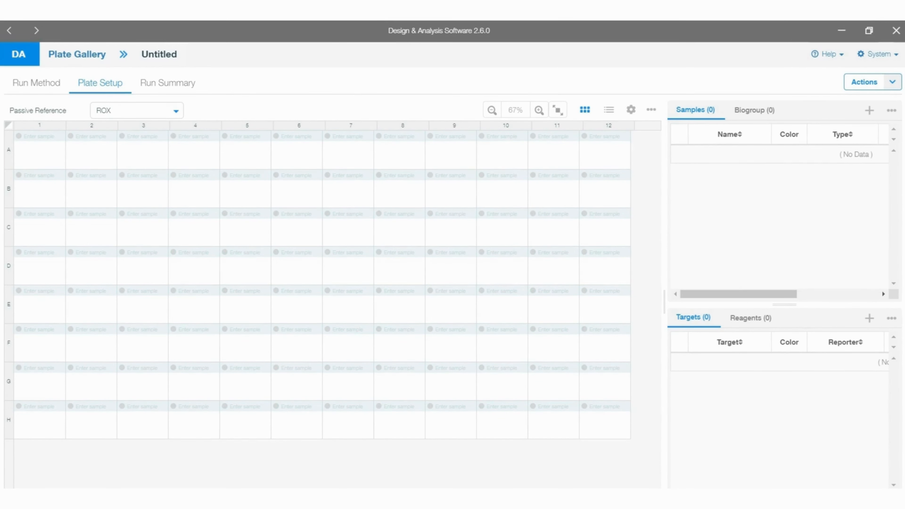
Step: Widen the samples and targets area to about half the window and add three samples
drag(659, 305, 476, 311)
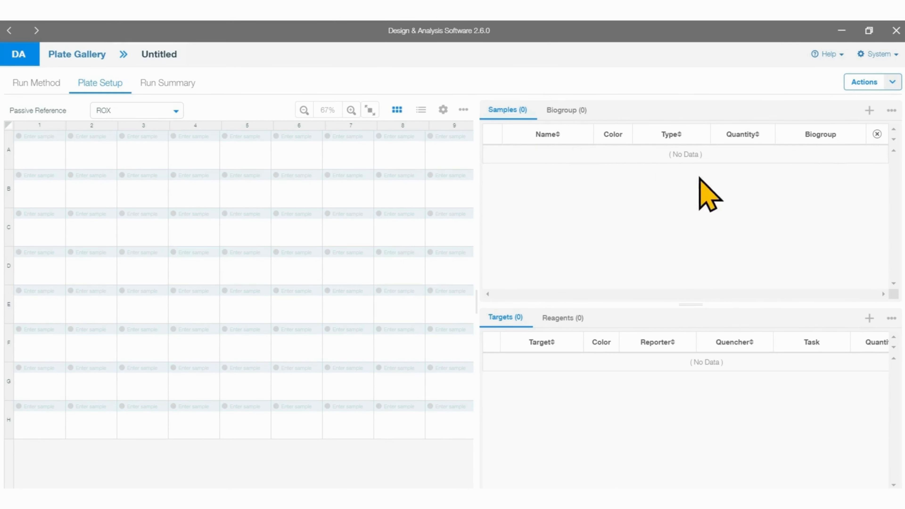
click(869, 110)
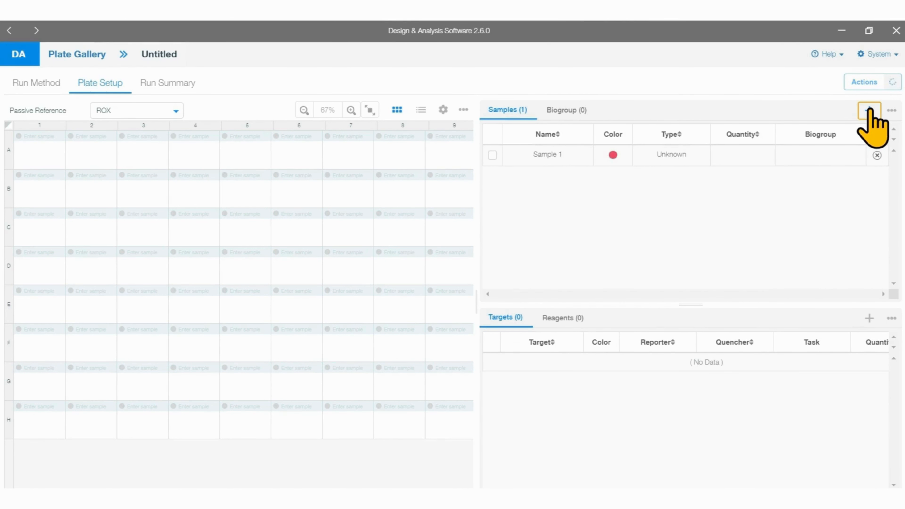
click(869, 111)
click(869, 110)
Step: Rename the three samples as Healthy, Melanoma and Lymph, in that order
double_click(556, 155)
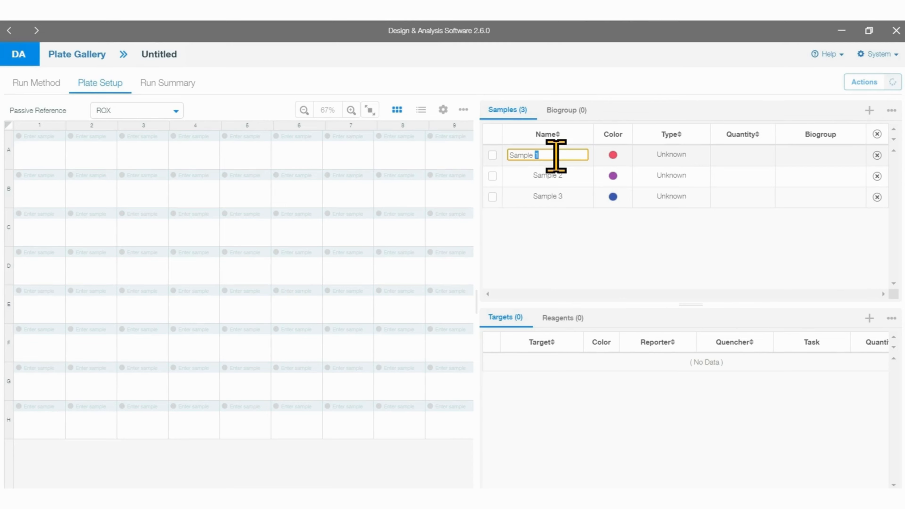
key(ctrl+a)
text(Healthy)
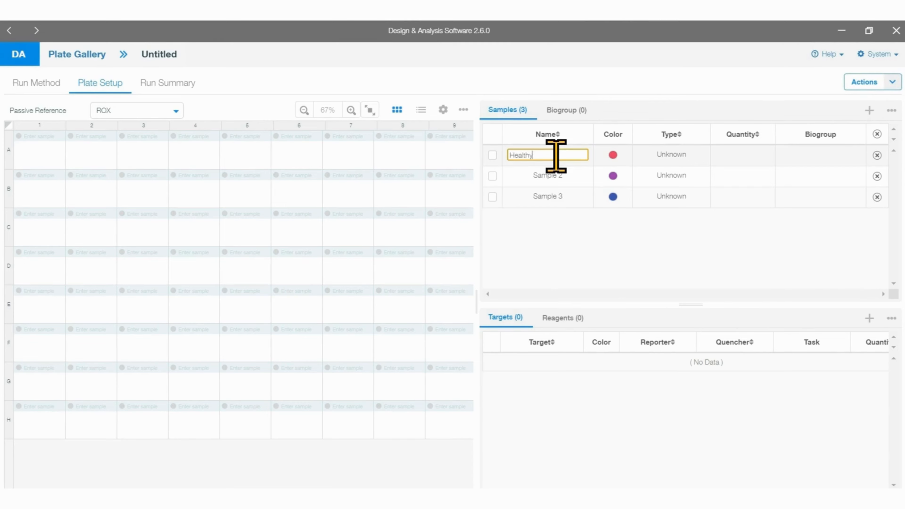
click(554, 175)
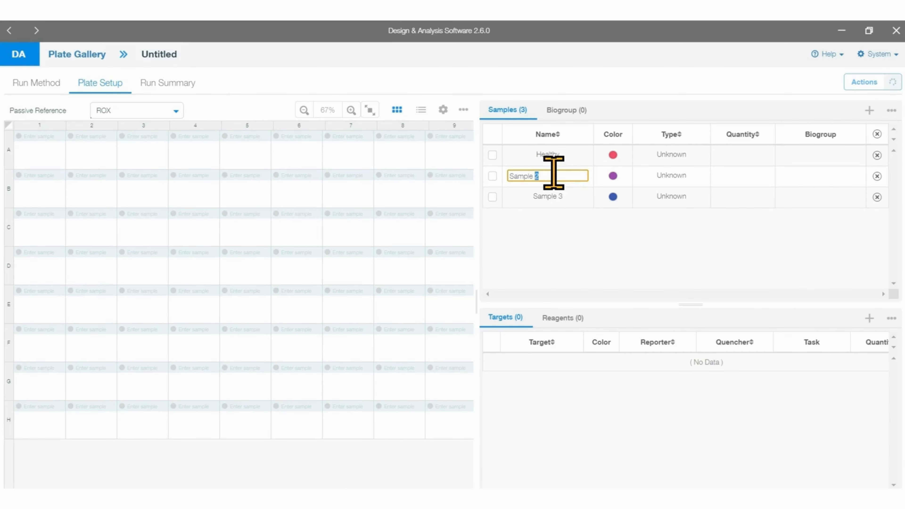
key(ctrl+a)
text(Melano)
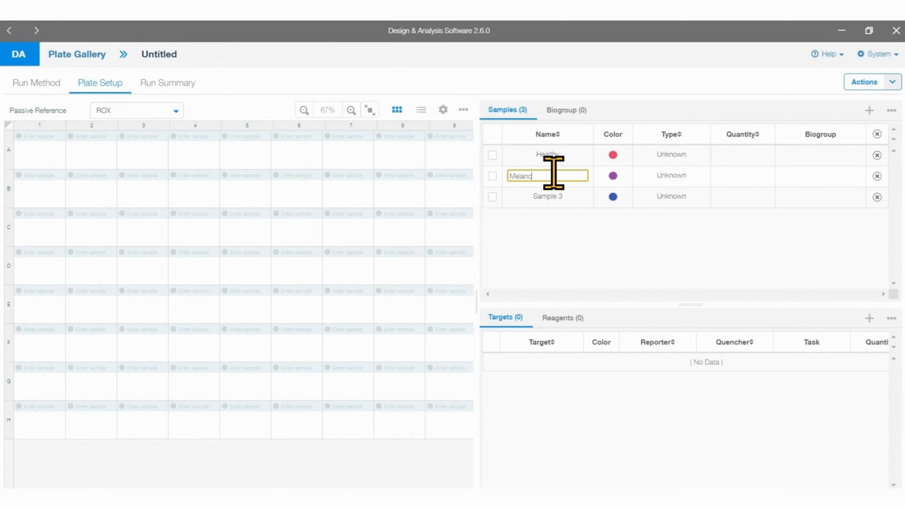
text(ma)
double_click(553, 197)
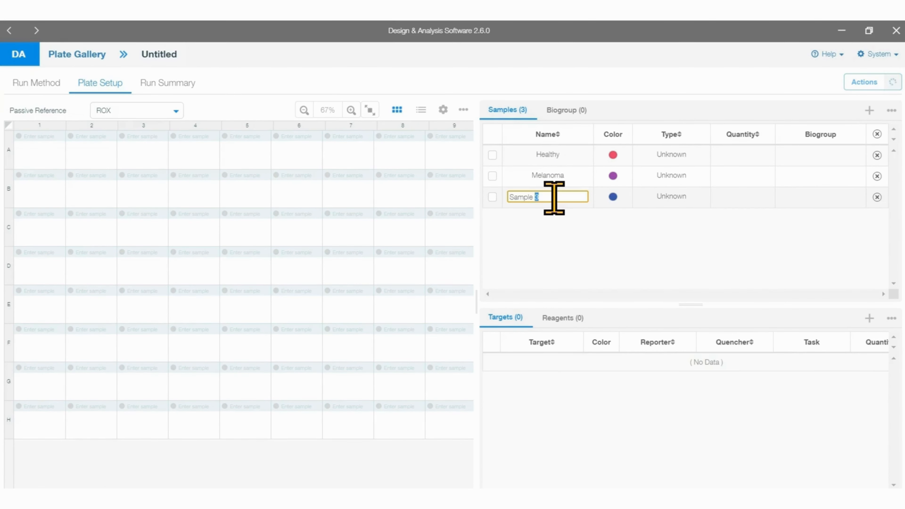
key(ctrl+a)
text(Lym)
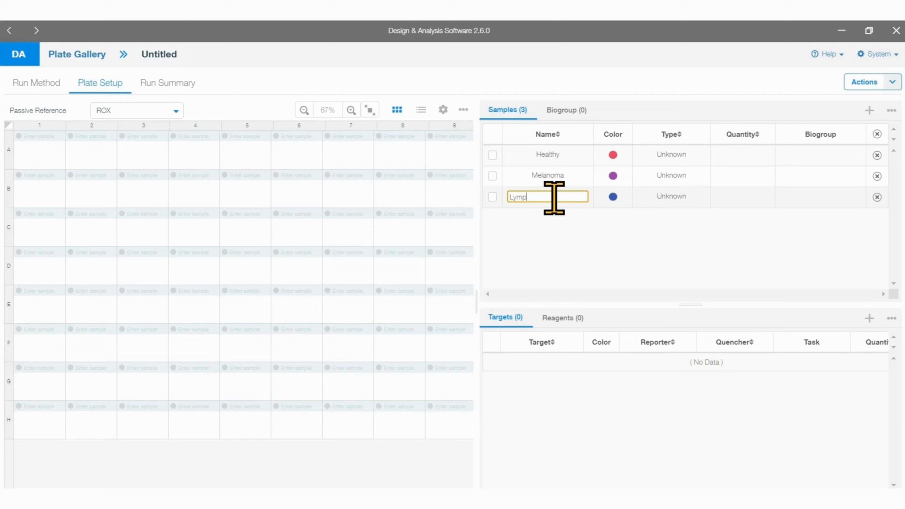
Step: Check the colour choices for the Healthy sample and select Unknown as its type
click(613, 155)
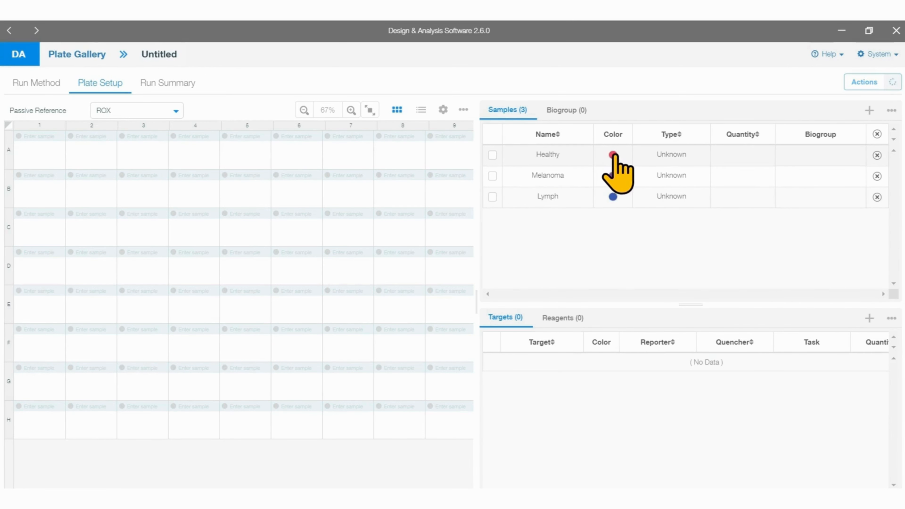
click(613, 155)
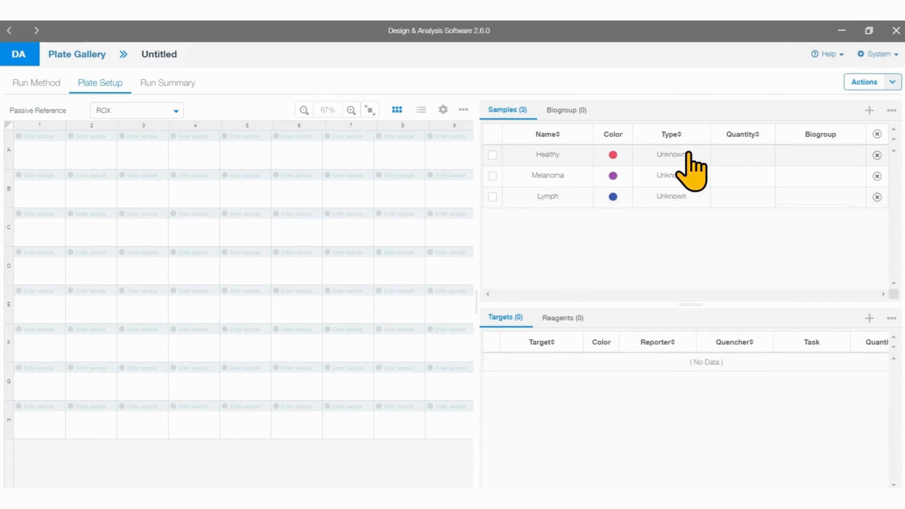
click(689, 154)
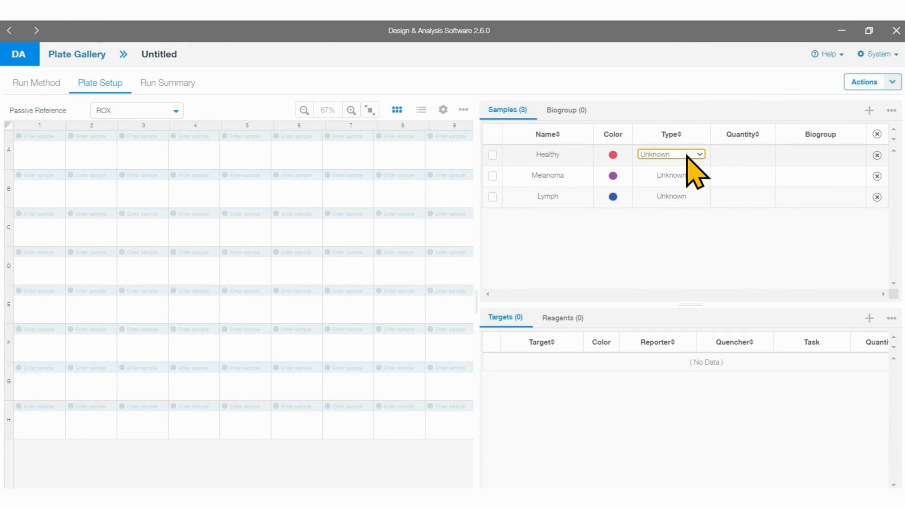
click(700, 154)
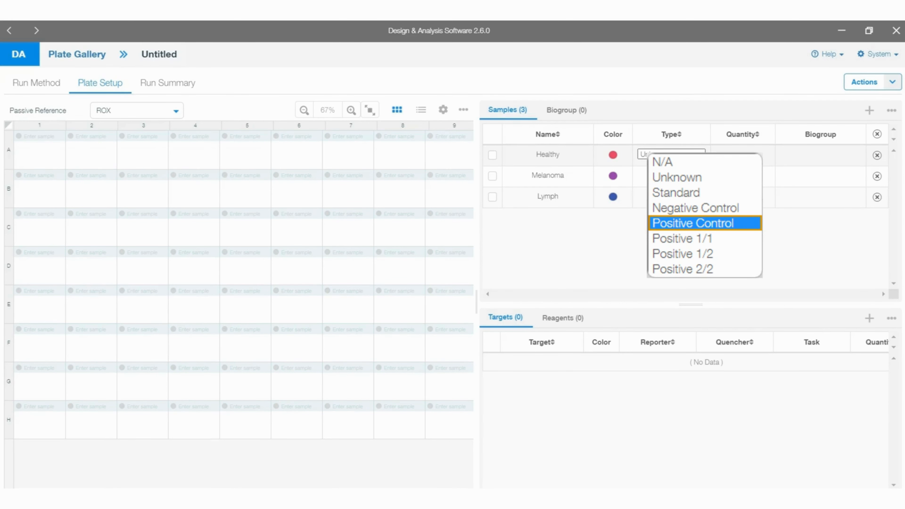
click(683, 177)
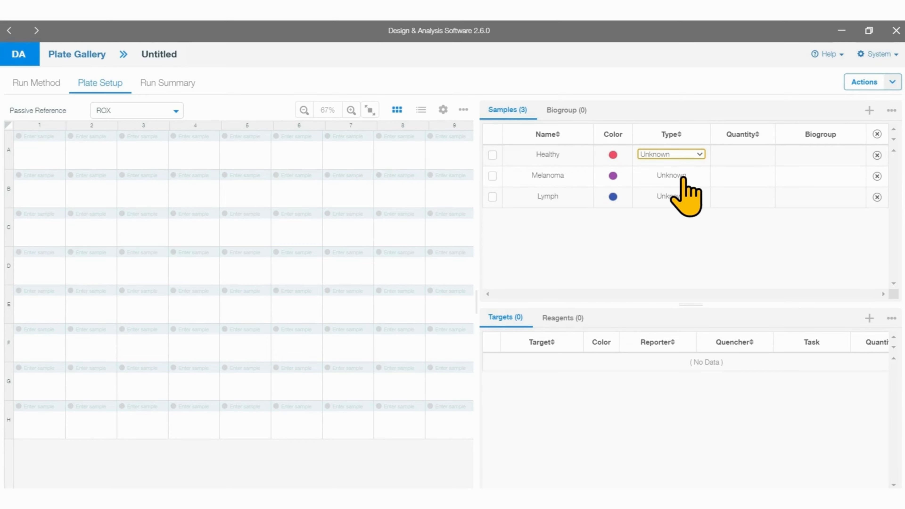
Step: Look at the biogroup list and return to the sample list
click(563, 110)
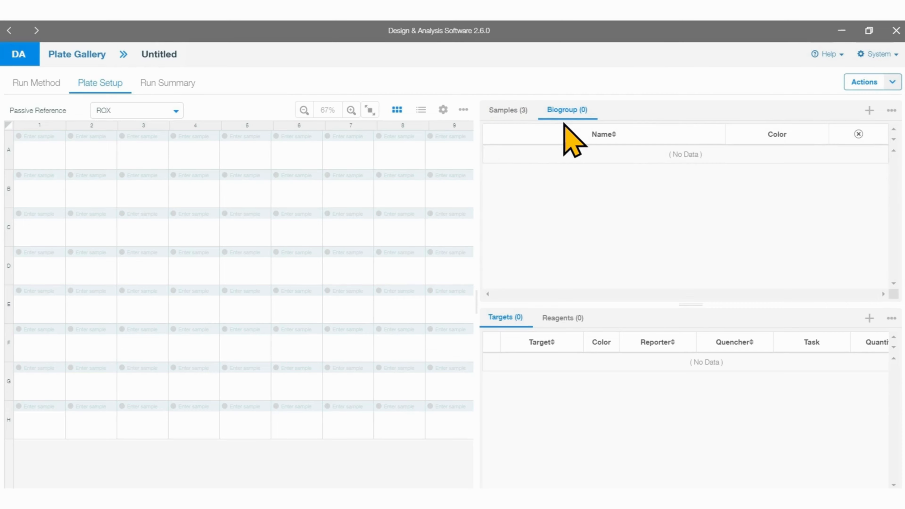
click(507, 110)
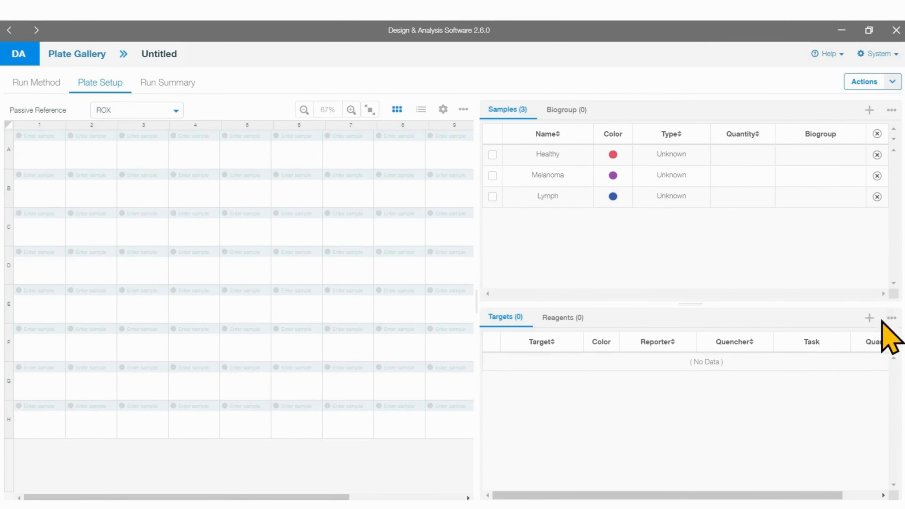
Step: Add a target and name it MKI67
click(869, 317)
double_click(539, 362)
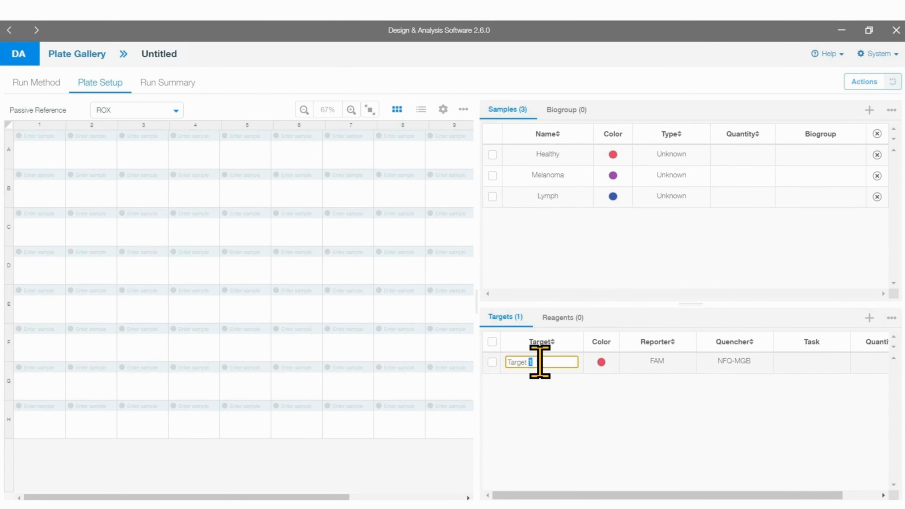
click(539, 361)
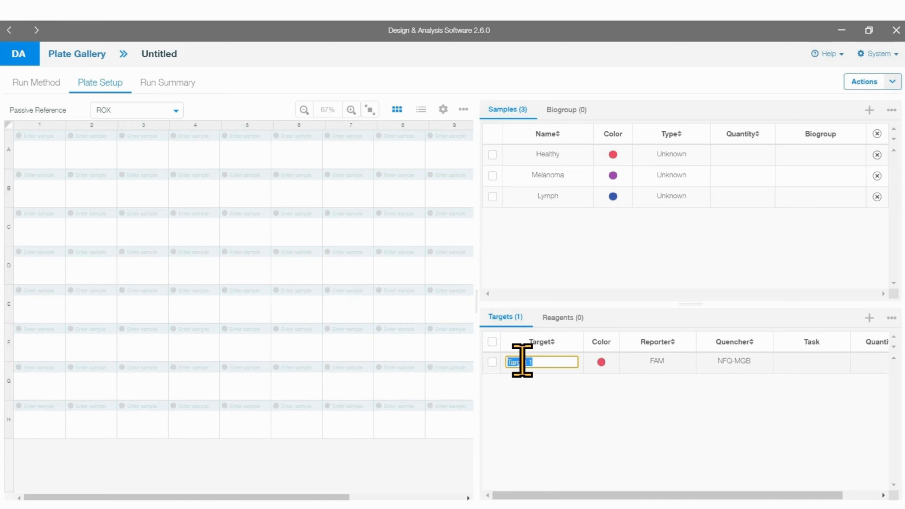
text(MKI67)
key(Return)
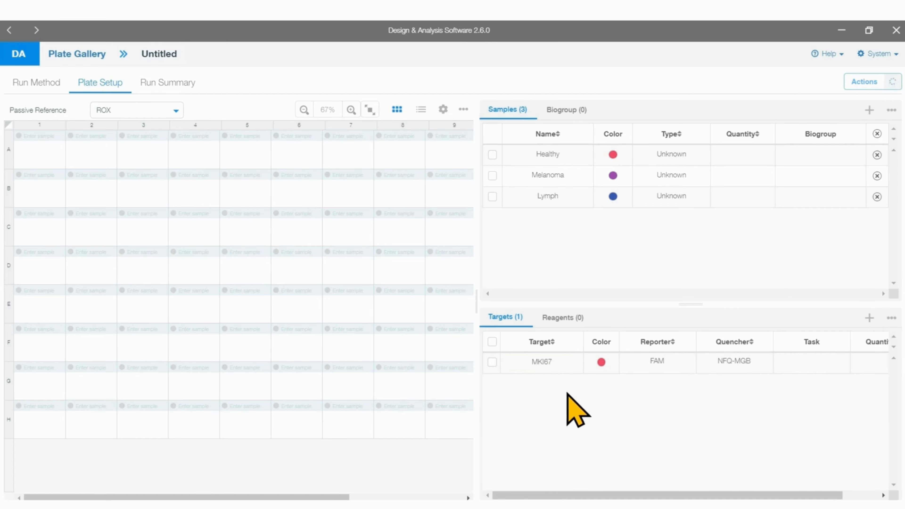
Step: Set the MKI67 target's reporter to VIC and its quencher to NFQ-MGB
click(664, 366)
click(683, 366)
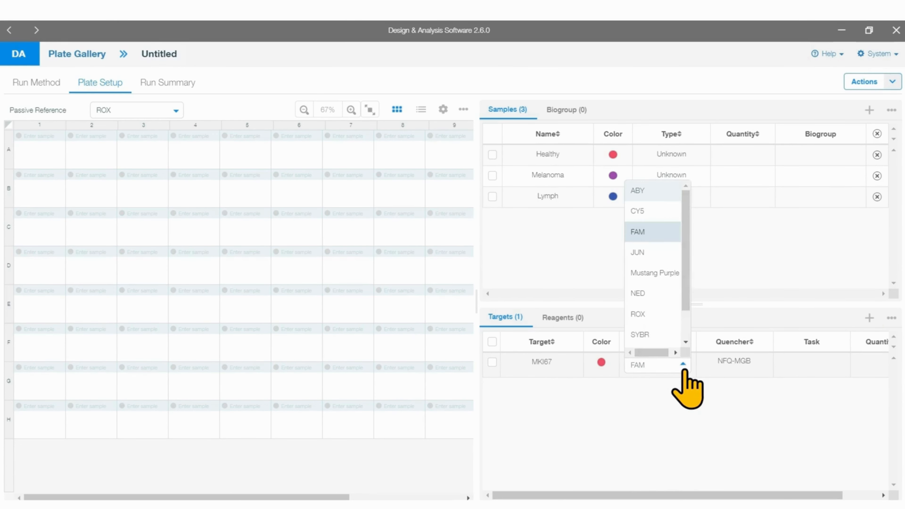
scroll(671, 323, down, 2)
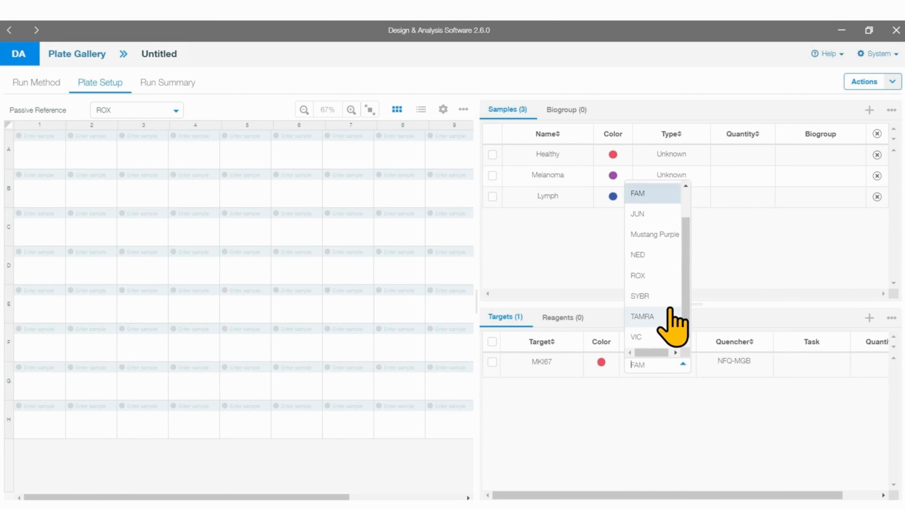
click(646, 339)
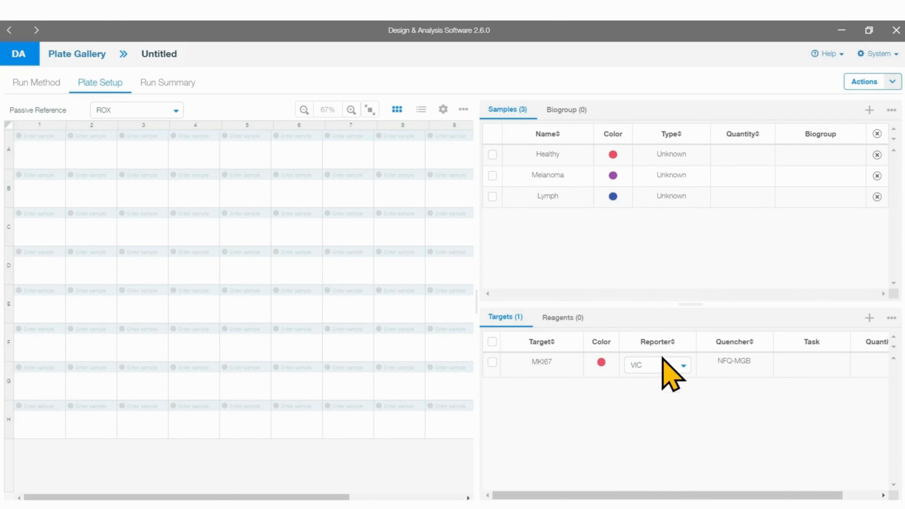
click(757, 368)
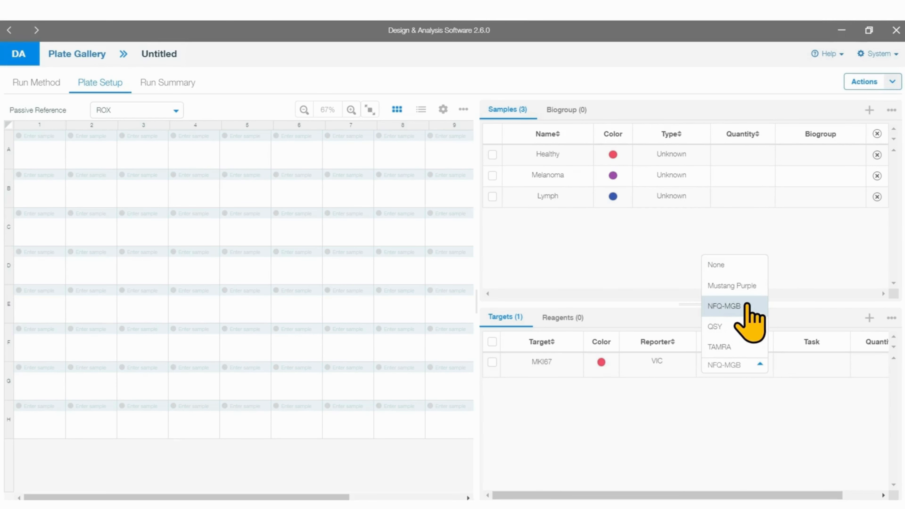
click(743, 310)
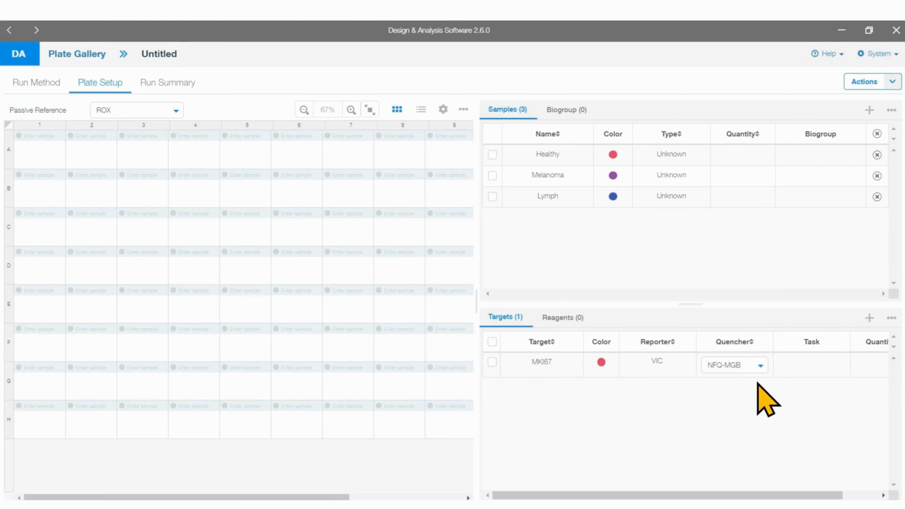
Step: Add a second target named GAPDH and set its reporter to FAM
click(869, 318)
click(540, 382)
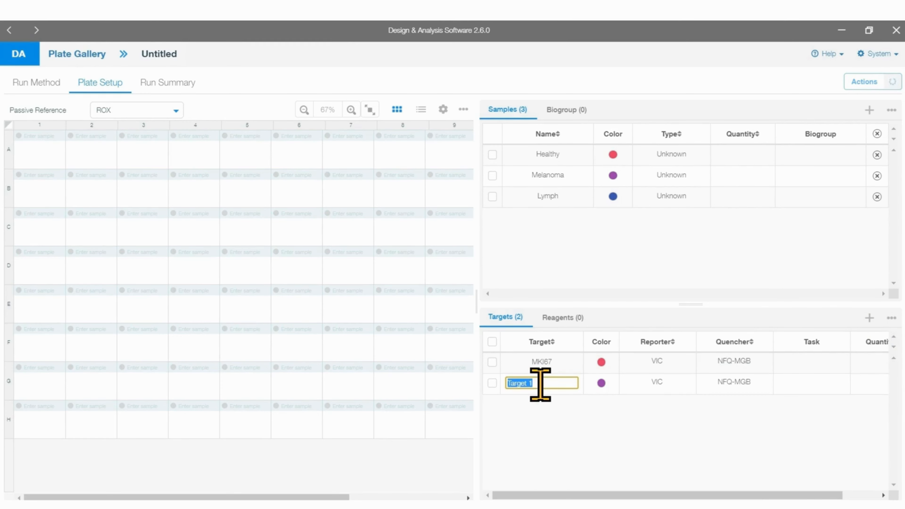
text(GAPDH)
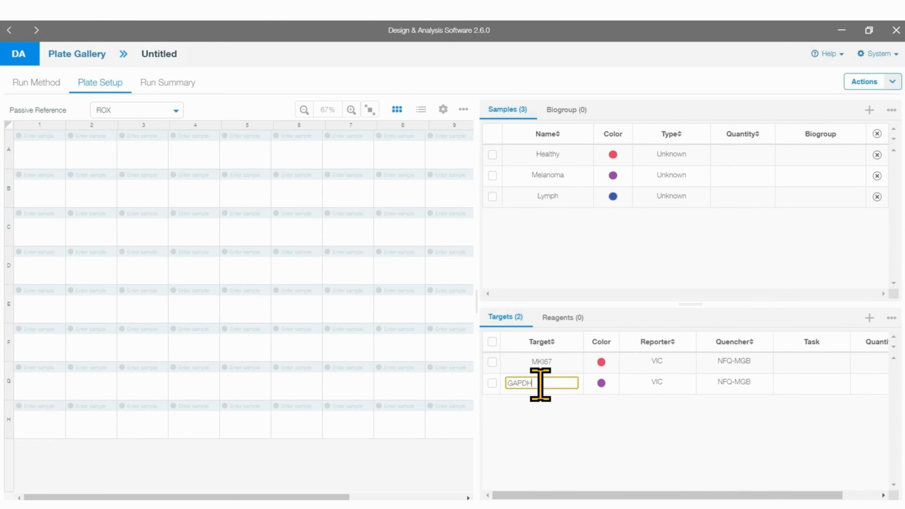
click(624, 431)
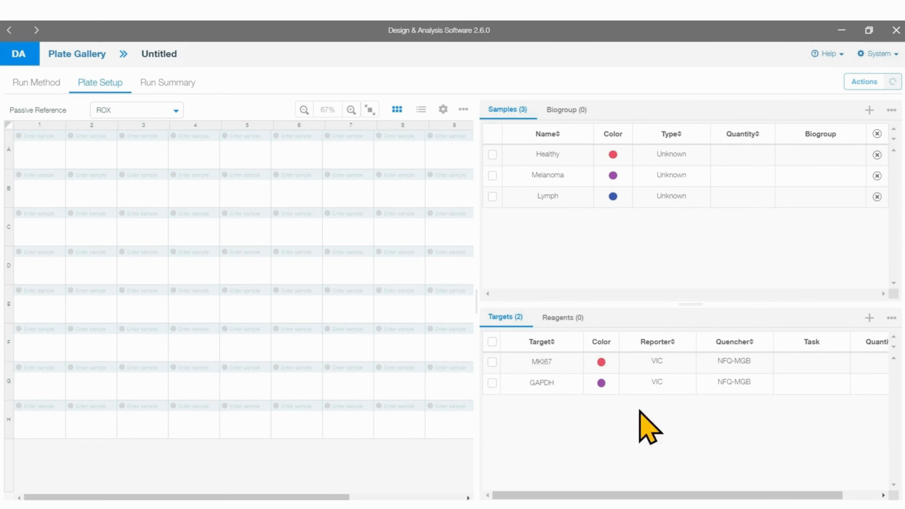
click(658, 382)
click(682, 385)
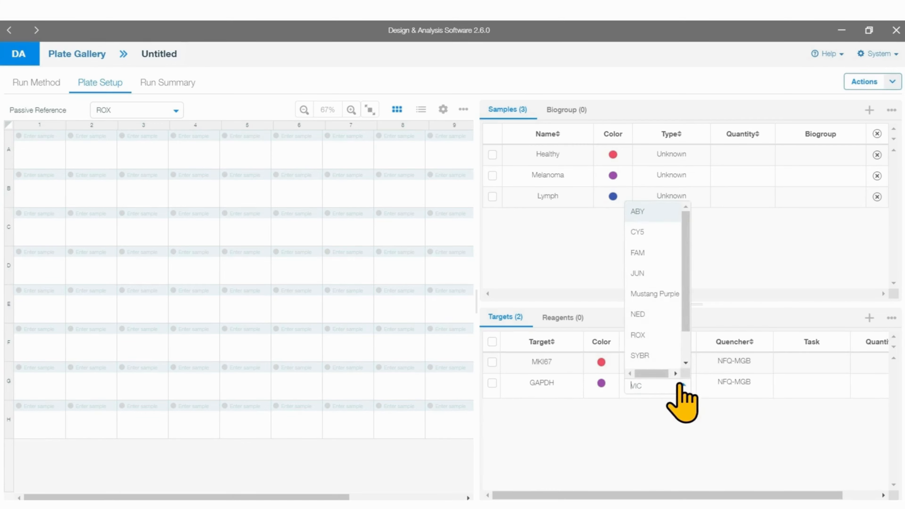
click(652, 253)
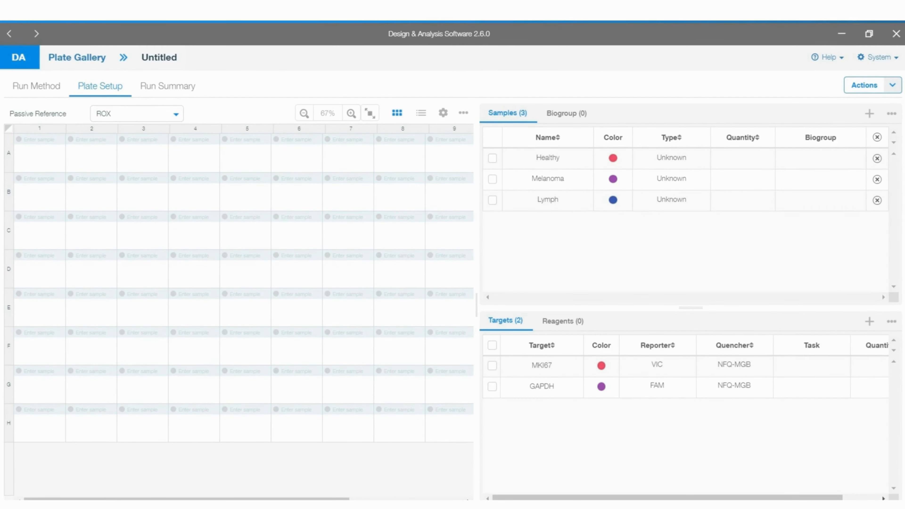
Step: Add one reagent to the plate's reagent list and open its name for editing
click(562, 322)
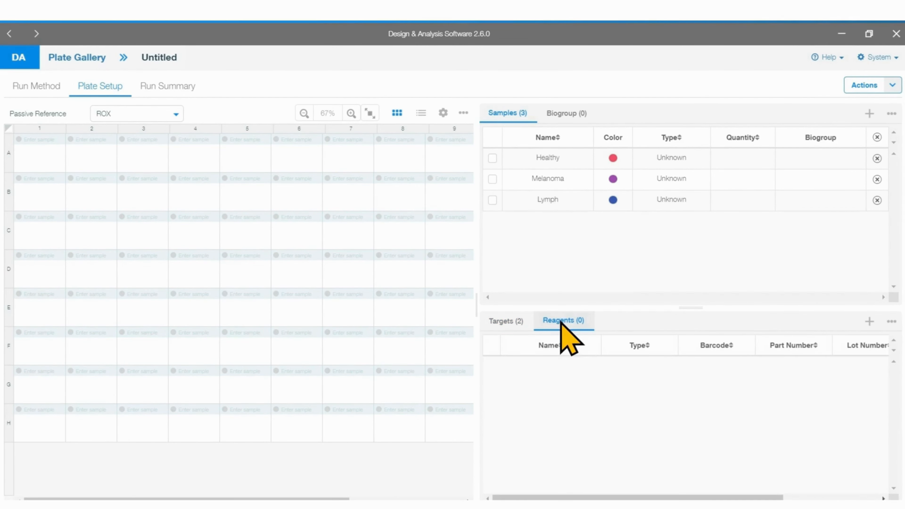
click(871, 323)
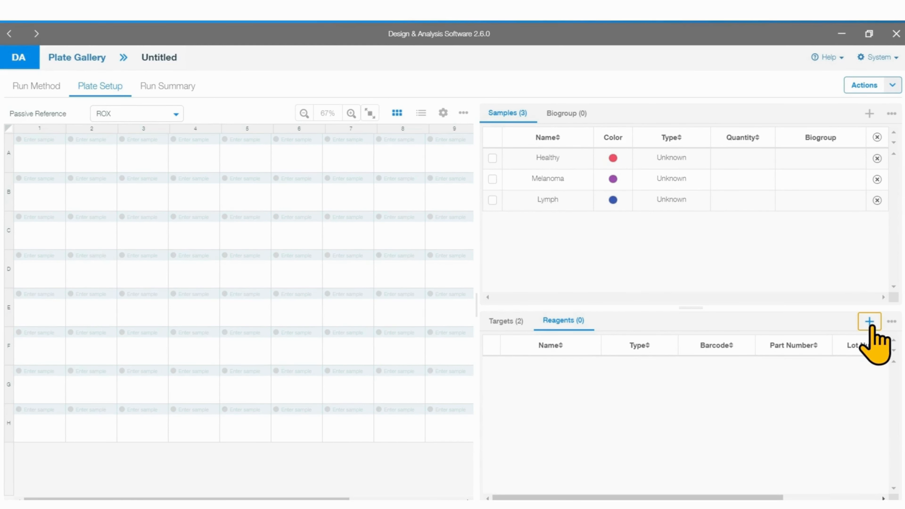
double_click(538, 365)
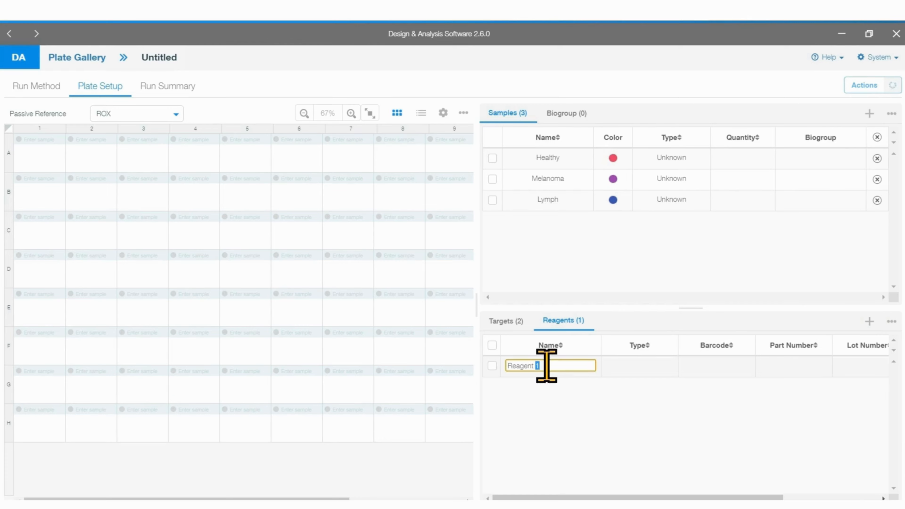
Step: Look through the new reagent's type, barcode, part number, lot number and expiration date fields
click(655, 367)
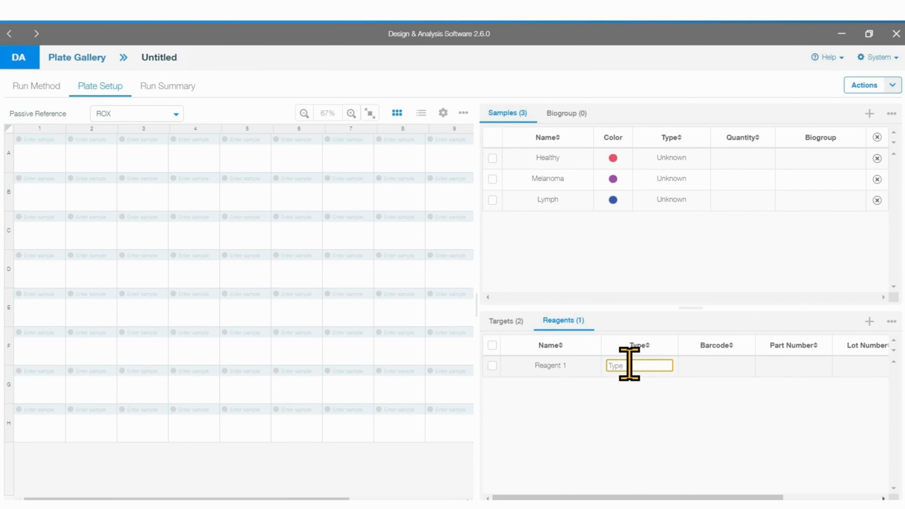
click(734, 366)
click(819, 365)
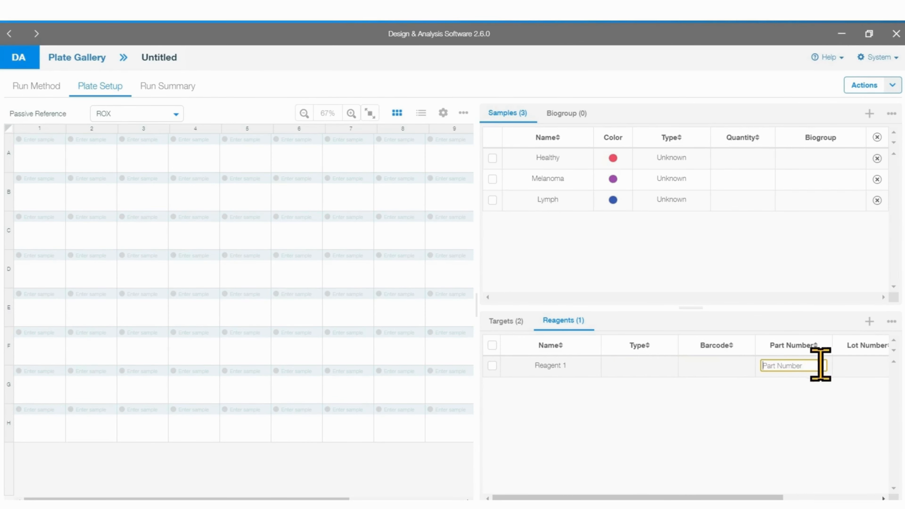
click(867, 365)
drag(789, 497, 876, 497)
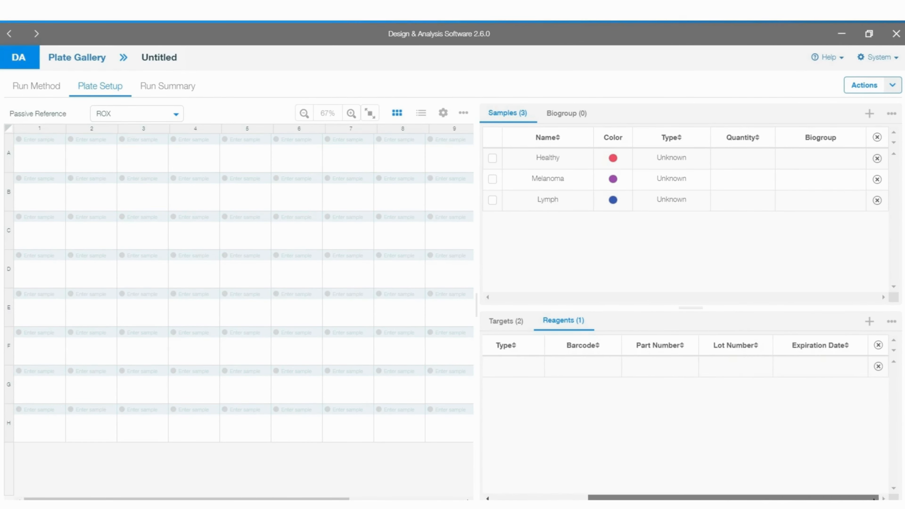
click(819, 365)
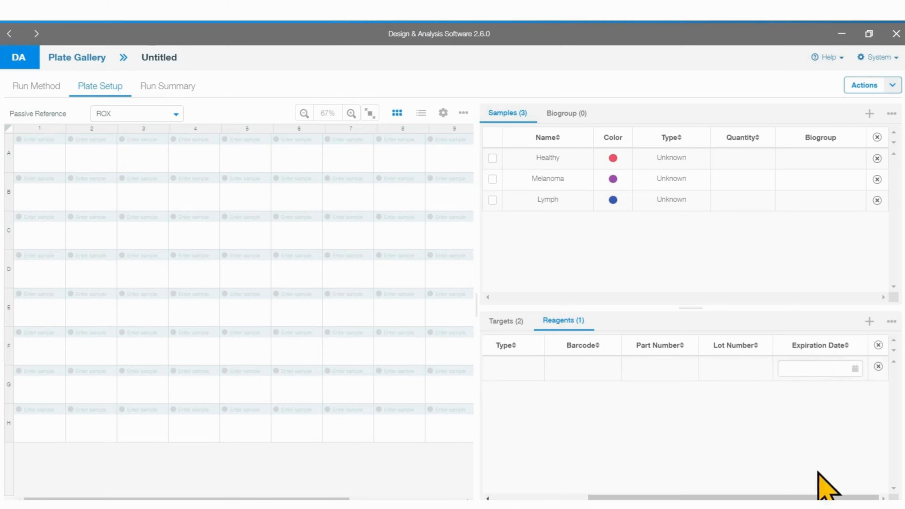
drag(811, 498, 729, 498)
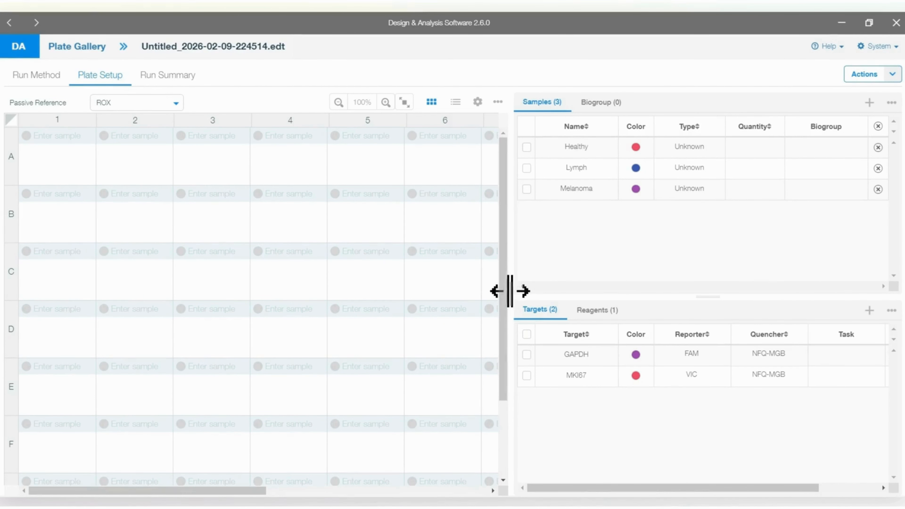
Step: Widen the plate grid and assign the Healthy sample to wells A1 through A3
drag(517, 292, 616, 286)
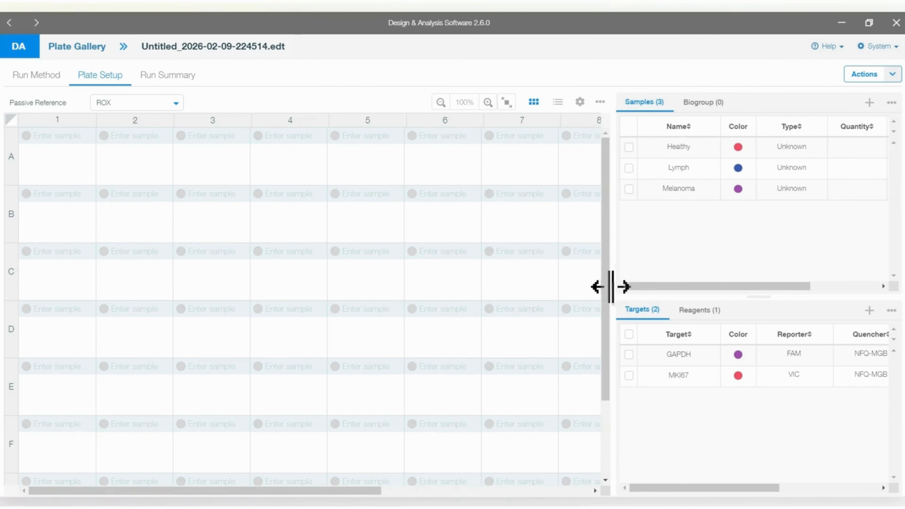
click(59, 162)
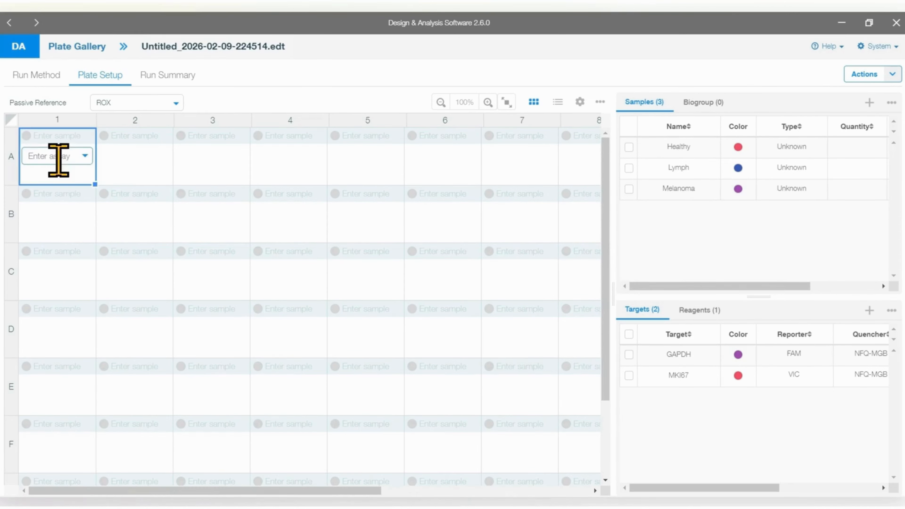
drag(85, 178, 205, 162)
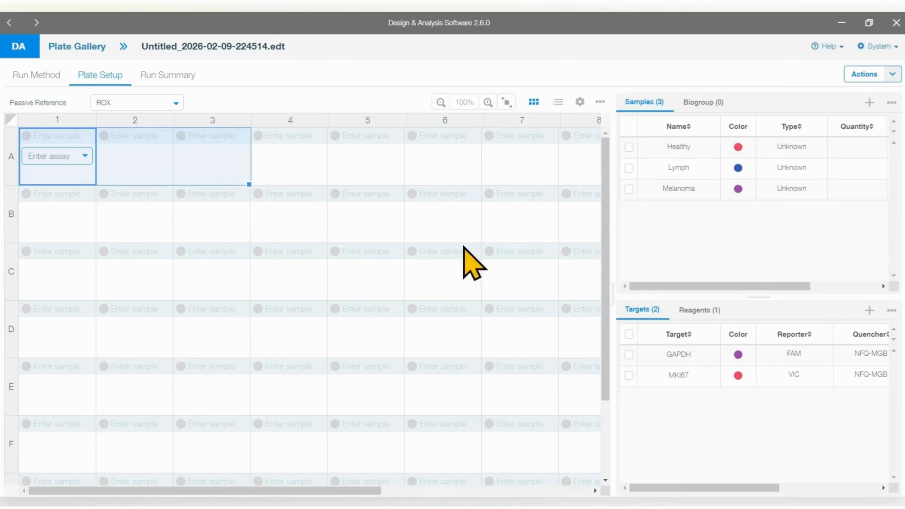
click(629, 147)
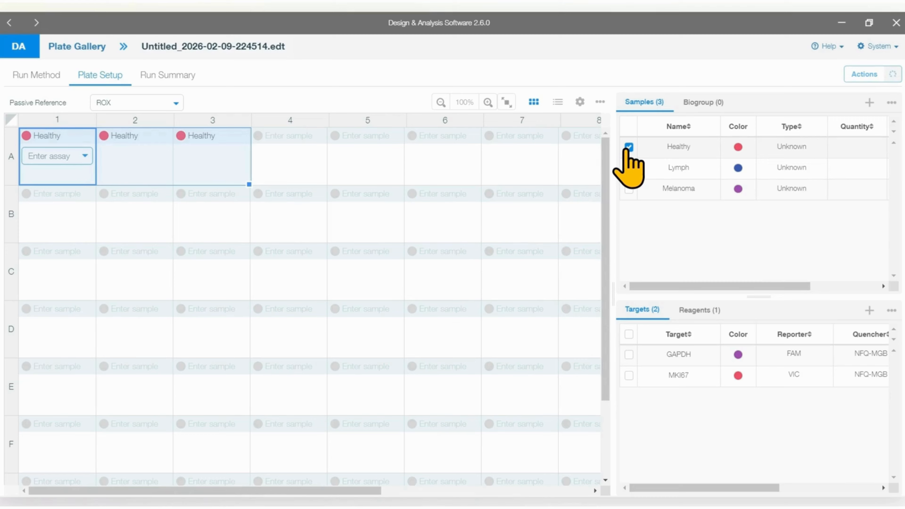
Step: Assign the Lymph sample to wells B1 through B3 and the Melanoma sample to wells C1 through C3
click(43, 210)
mouse_move(45, 206)
mouse_down()
mouse_move(156, 227)
mouse_move(195, 210)
mouse_move(218, 216)
mouse_up()
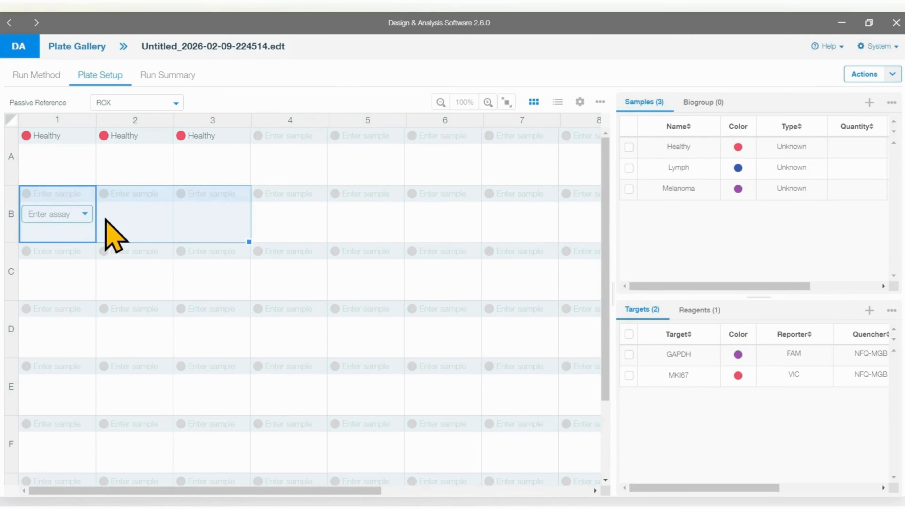
click(629, 167)
drag(57, 260, 212, 262)
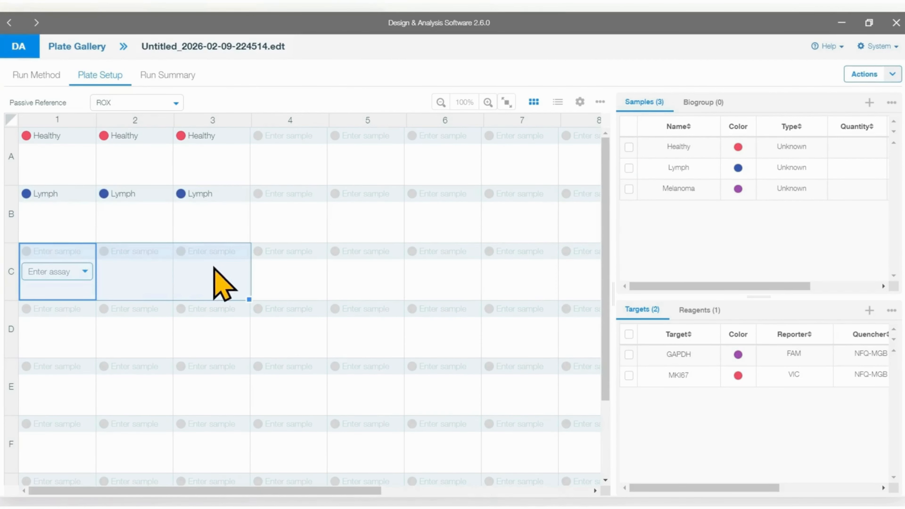
click(629, 189)
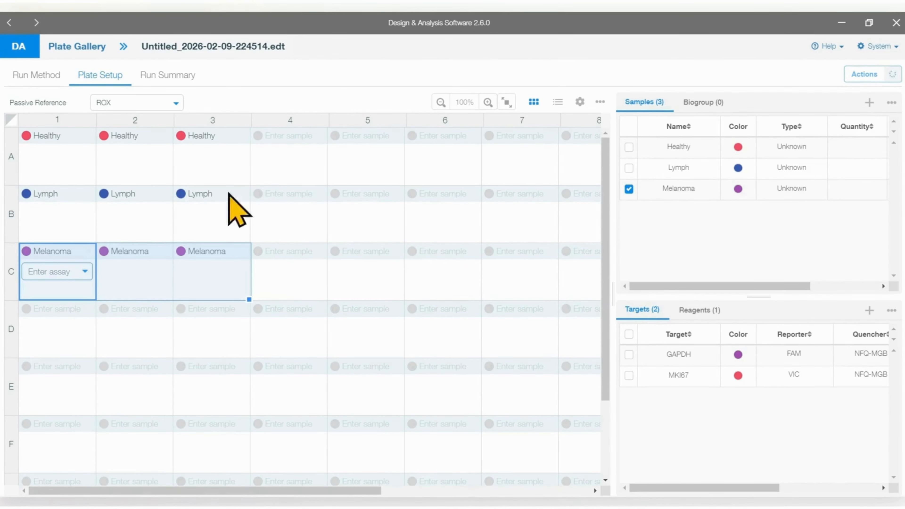
Step: Assign both the MKI67 and GAPDH targets to all nine wells from A1 through C3
mouse_move(30, 159)
mouse_down()
mouse_move(172, 193)
mouse_move(223, 270)
mouse_up()
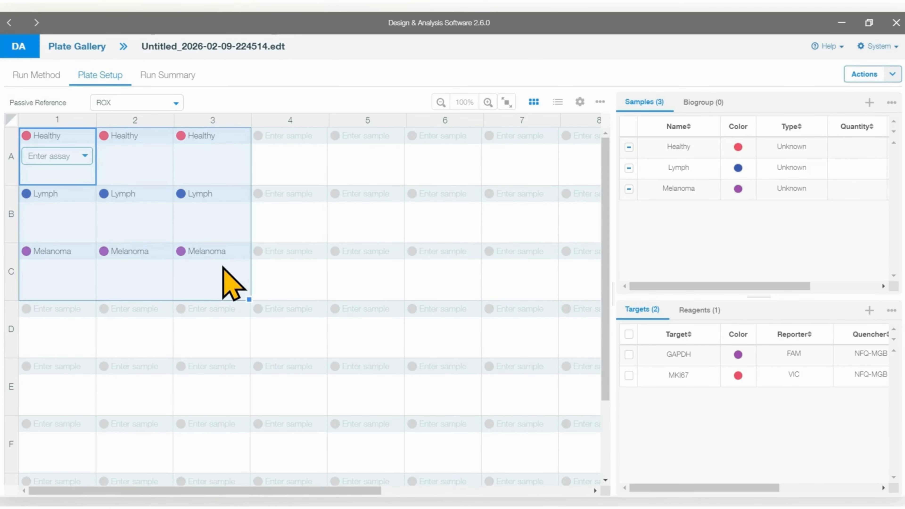
click(629, 375)
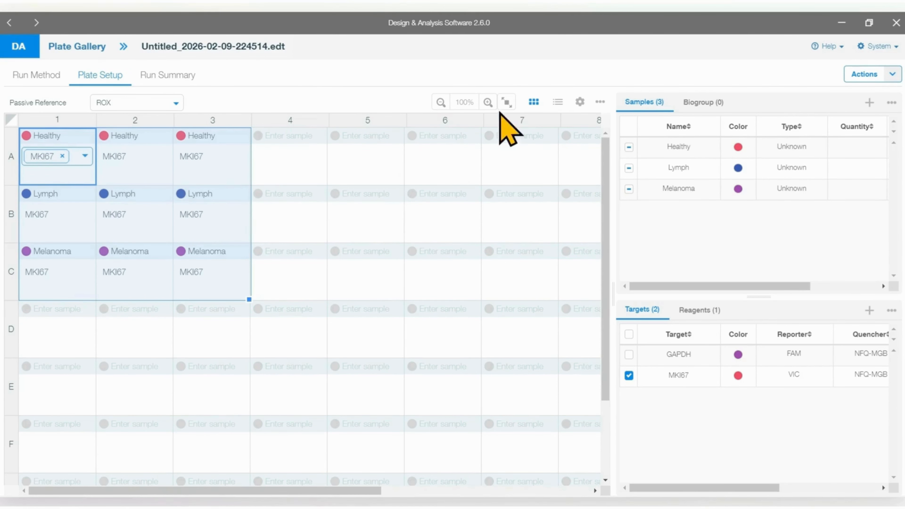
click(488, 102)
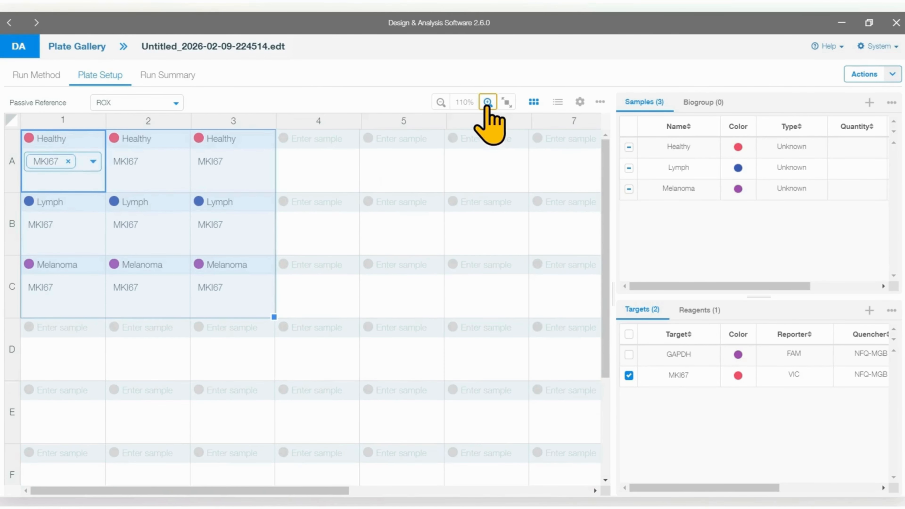
click(440, 102)
click(488, 102)
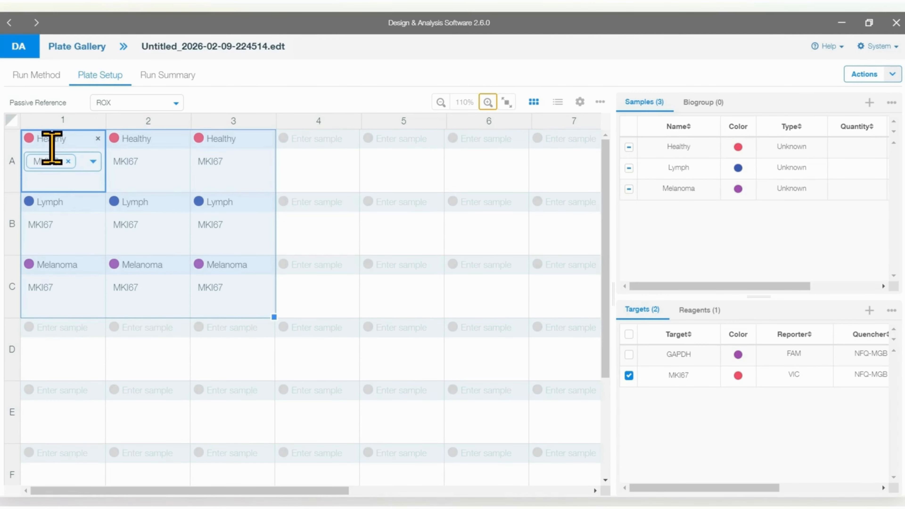
click(628, 354)
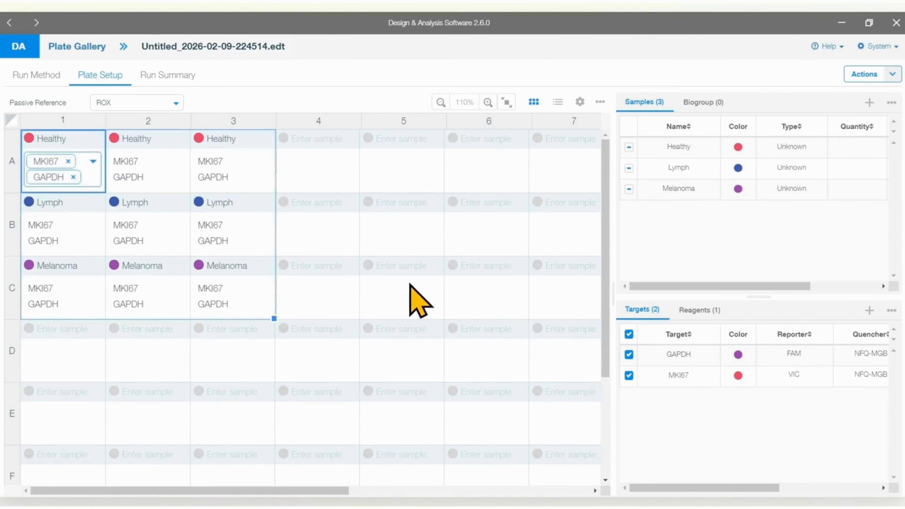
Step: Assign the Healthy sample to wells C5 and D5, with target GAPDH in C5 and MKI67 in D5
click(411, 297)
click(629, 354)
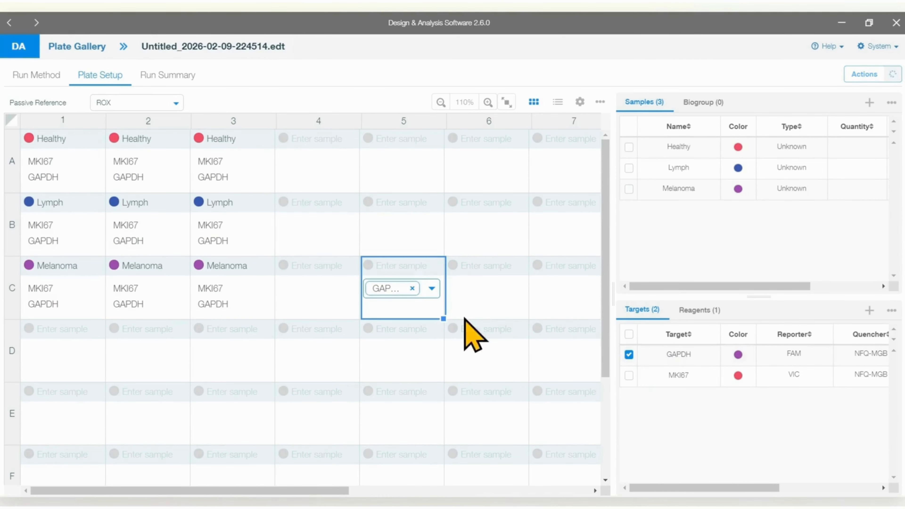
click(628, 147)
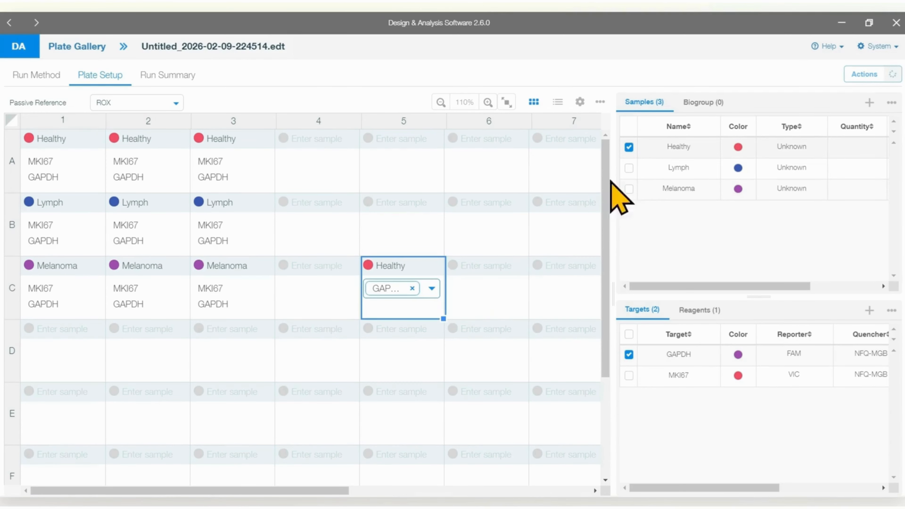
click(413, 349)
click(629, 375)
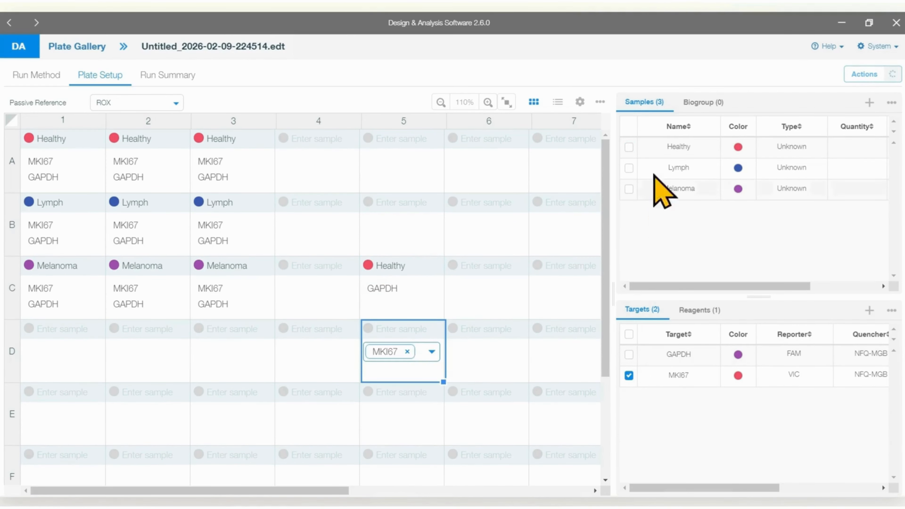
click(628, 147)
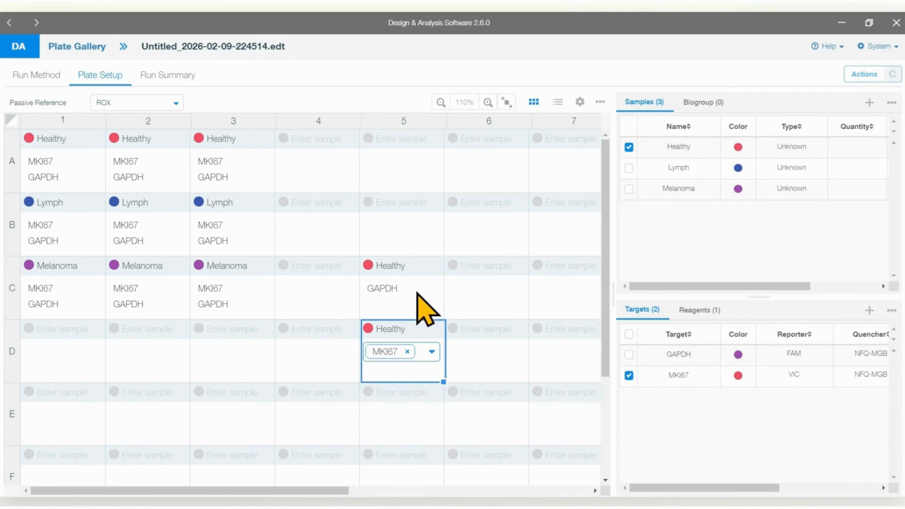
Step: Assign both targets to wells C5 and D5 together, and clear all targets and the Healthy sample from them
drag(416, 275, 423, 352)
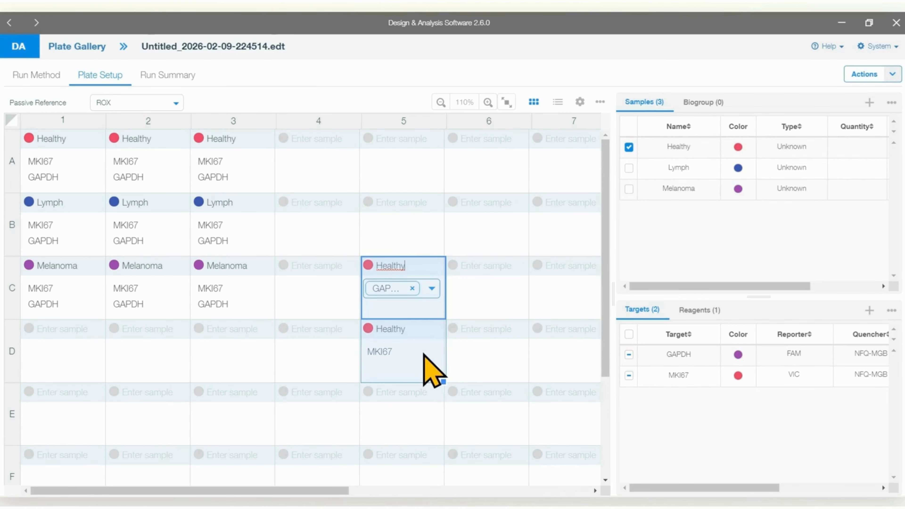
click(629, 354)
click(629, 375)
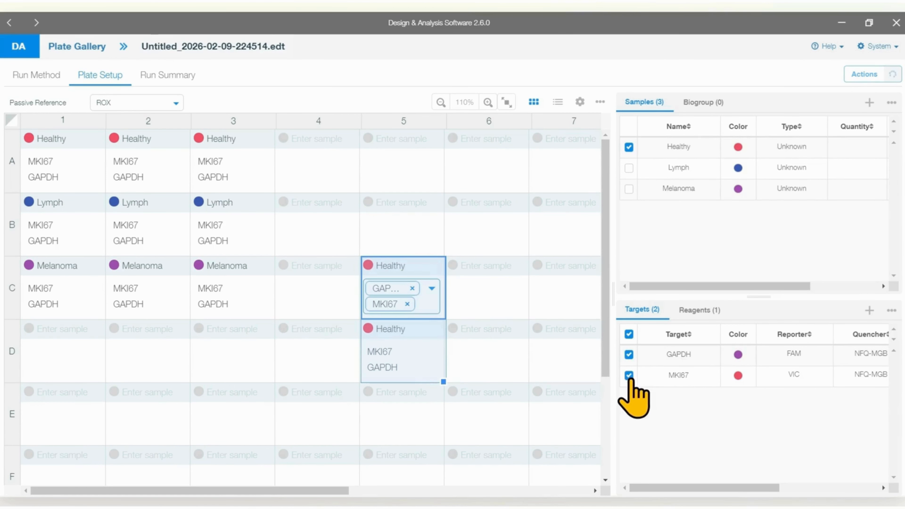
click(629, 334)
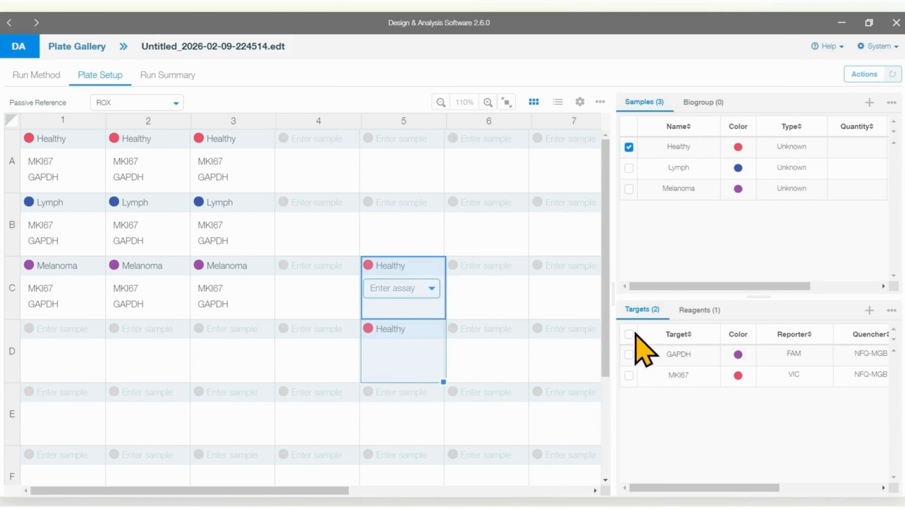
click(628, 147)
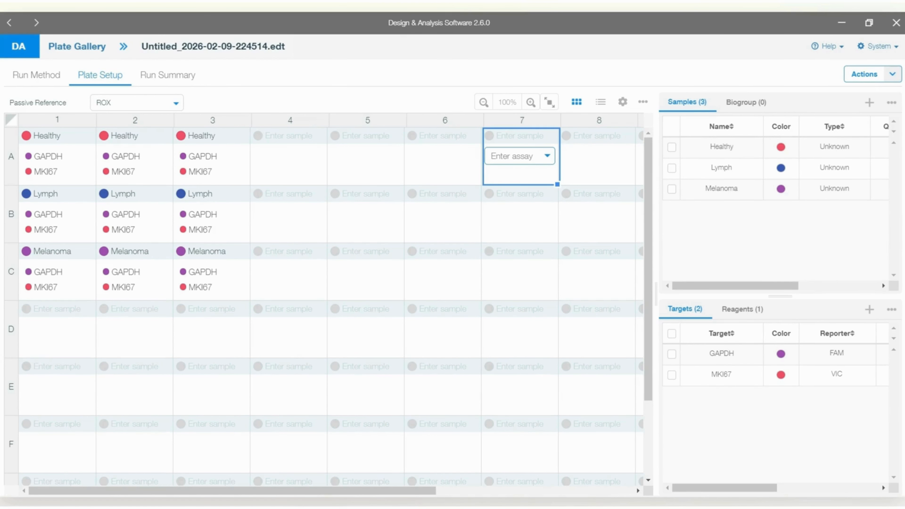
Step: Assign the MKI67 target to well D1 and enter NTC as its sample name
drag(68, 339, 212, 342)
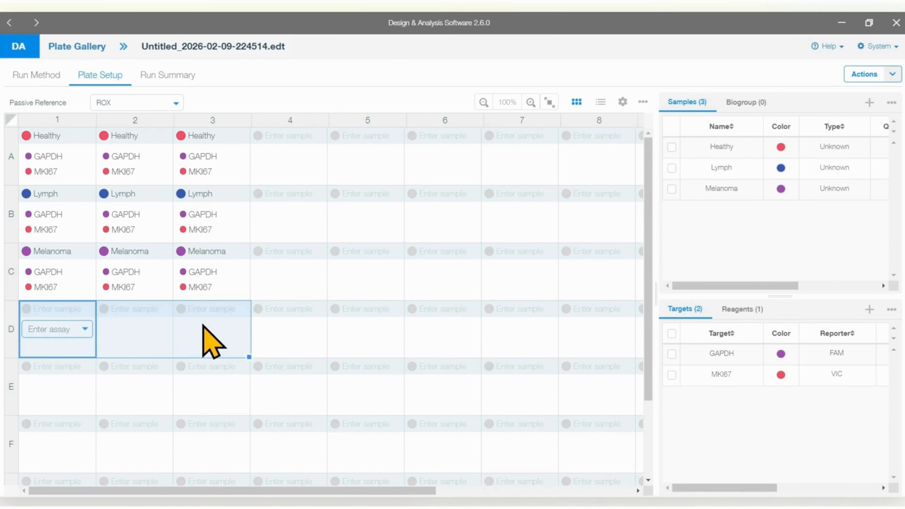
click(84, 329)
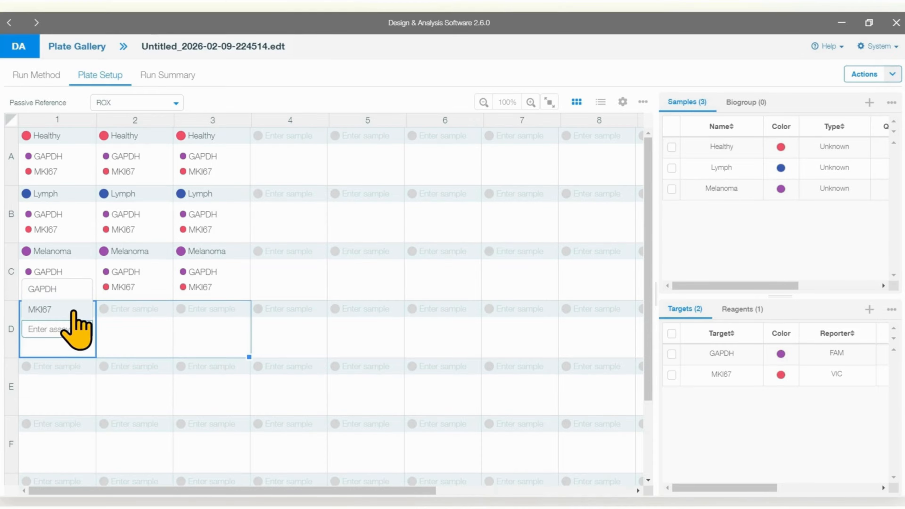
click(74, 310)
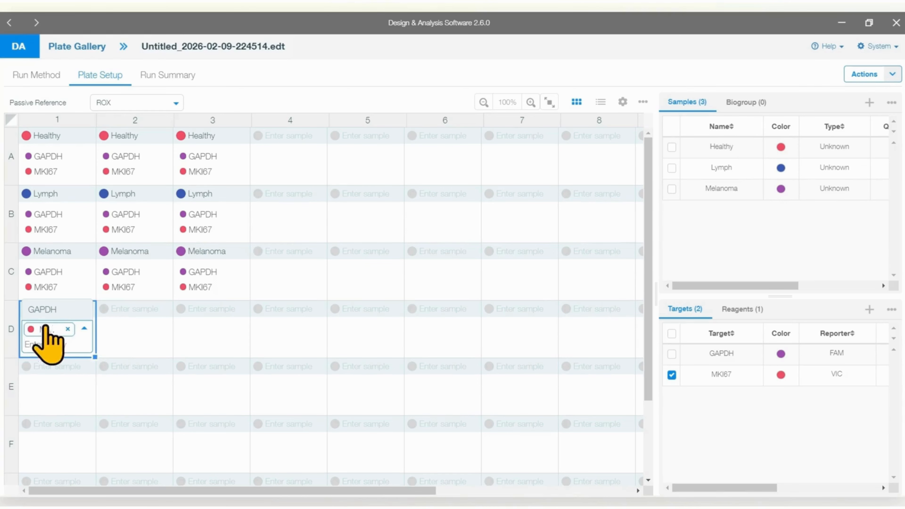
click(45, 308)
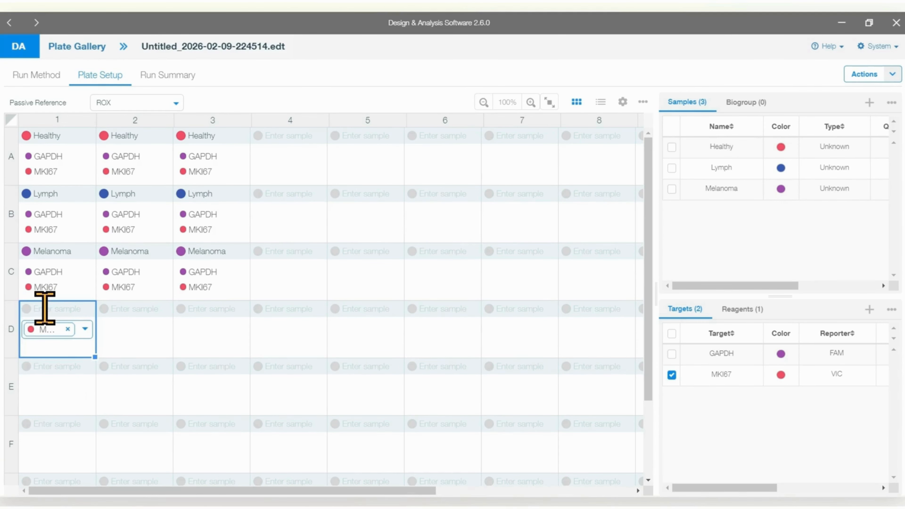
text(NTC)
key(Return)
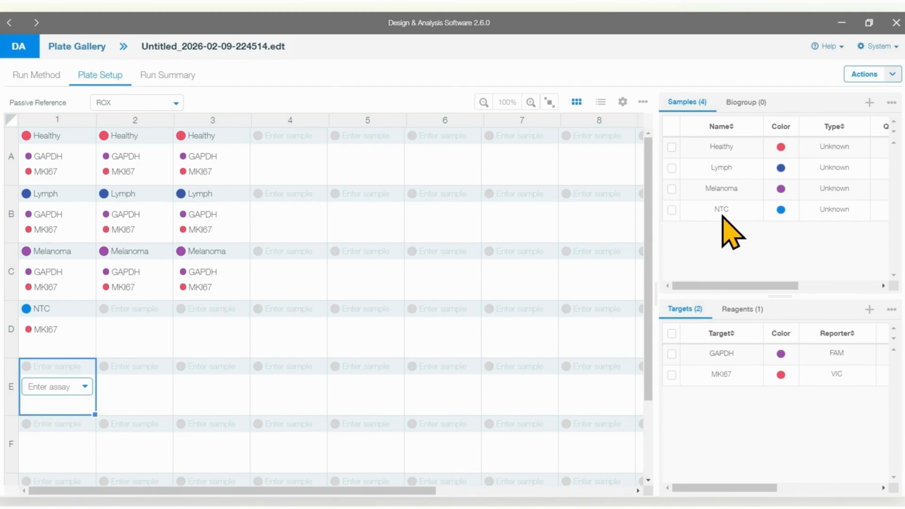
Step: Fill well D1's sample and target across D2 and D3, and add the GAPDH target to D1
click(70, 333)
drag(95, 356, 229, 351)
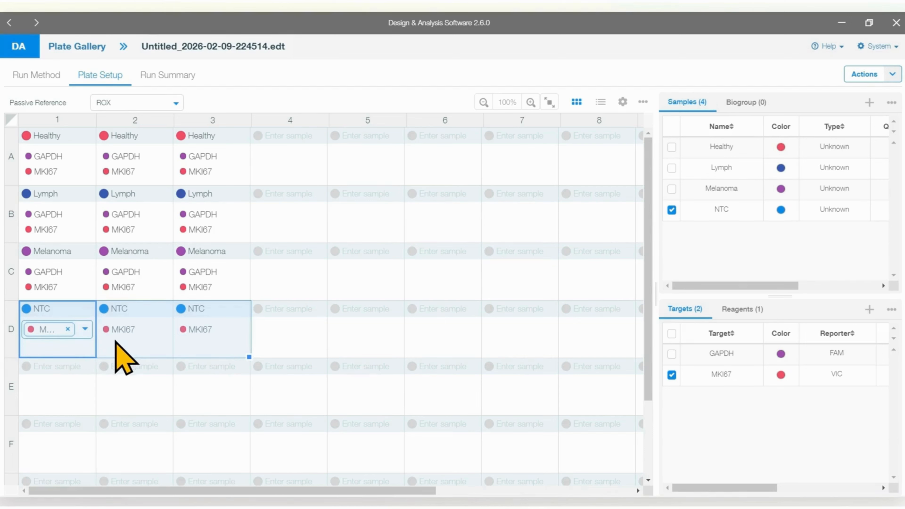
click(85, 330)
click(56, 333)
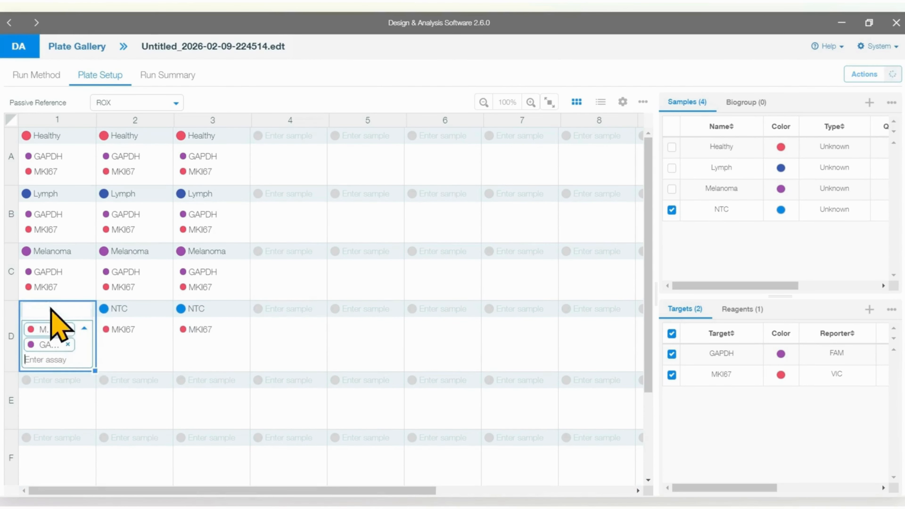
Step: Fill well D1's NTC sample and both targets, MKI67 and GAPDH, across wells D2 and D3
click(115, 377)
click(65, 329)
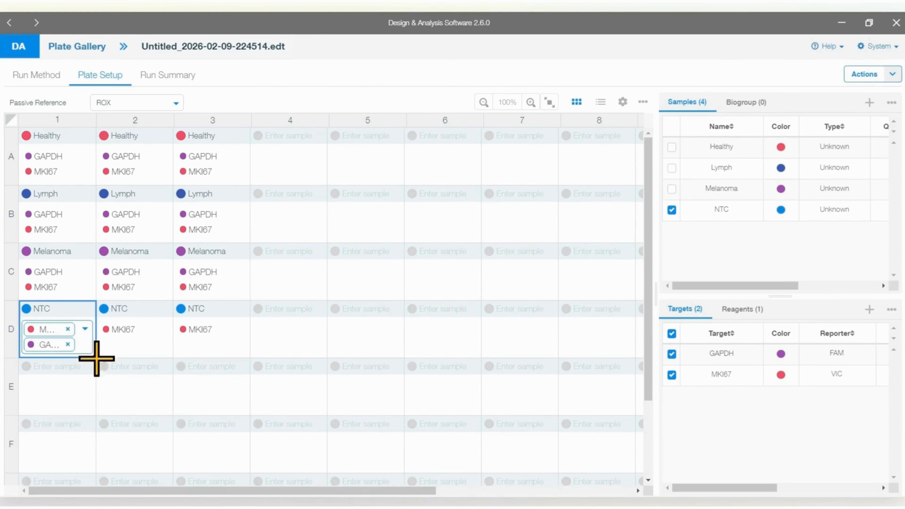
drag(98, 357, 229, 370)
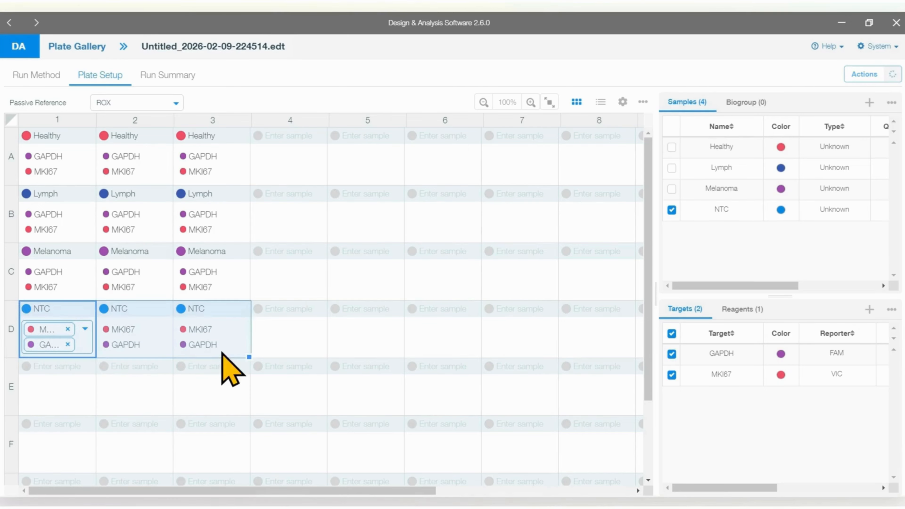
click(224, 389)
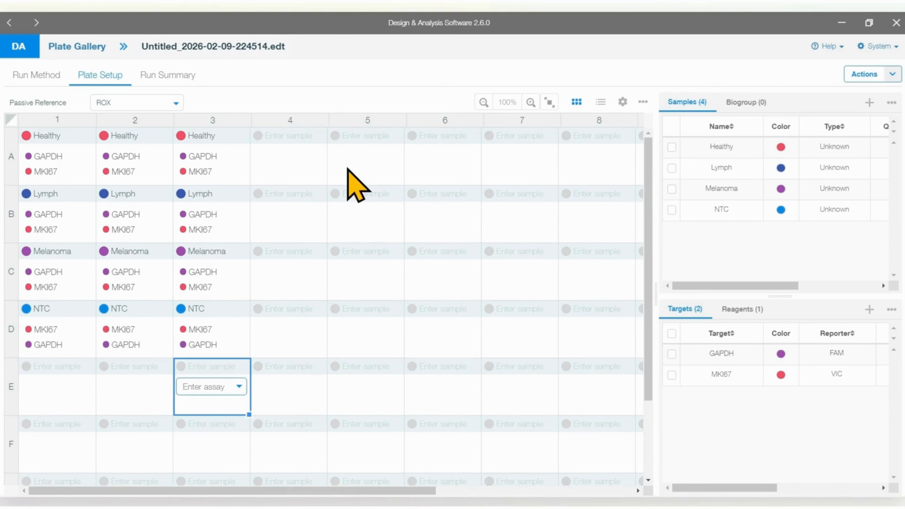
Step: Assign the MKI67 and GAPDH targets to well A5 and enter RT Healthy as its sample name
click(355, 153)
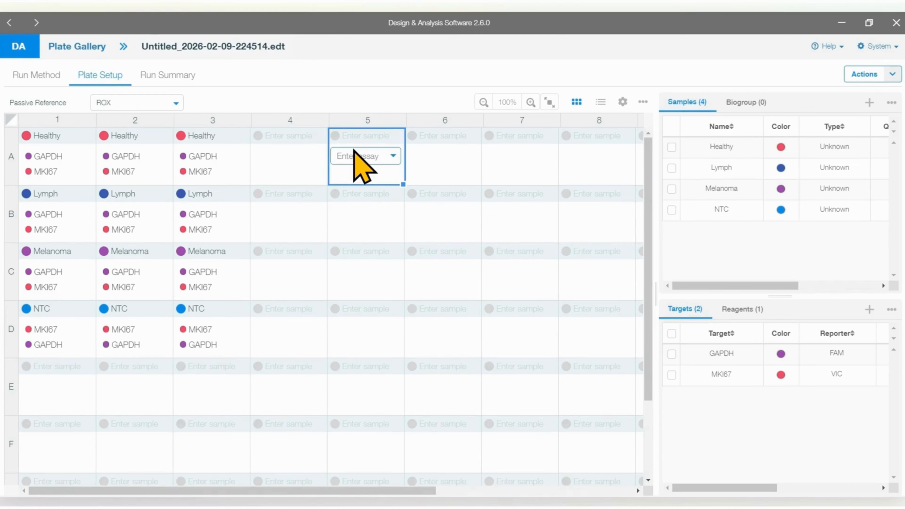
click(392, 155)
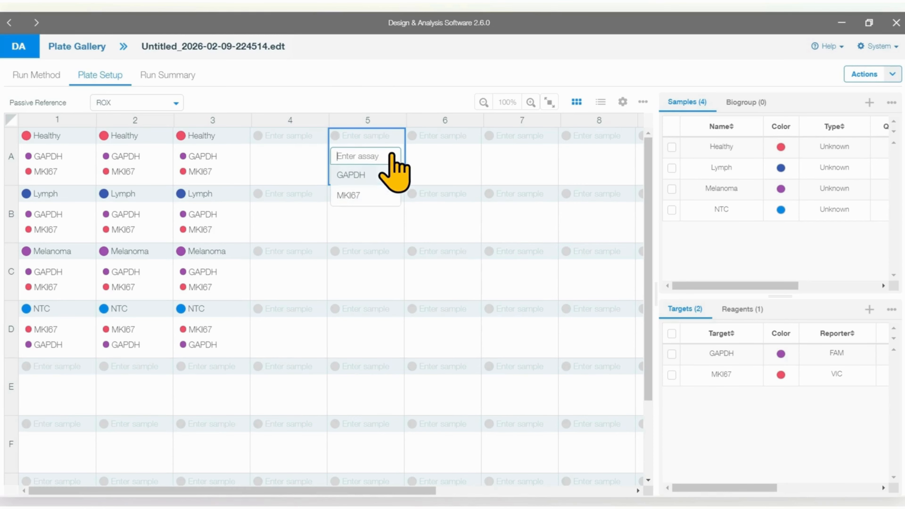
click(349, 195)
click(391, 155)
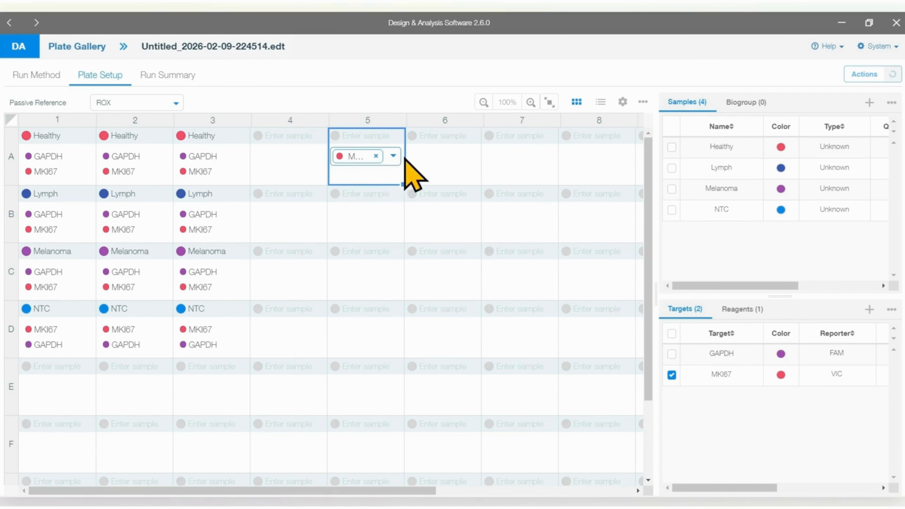
click(392, 157)
click(363, 192)
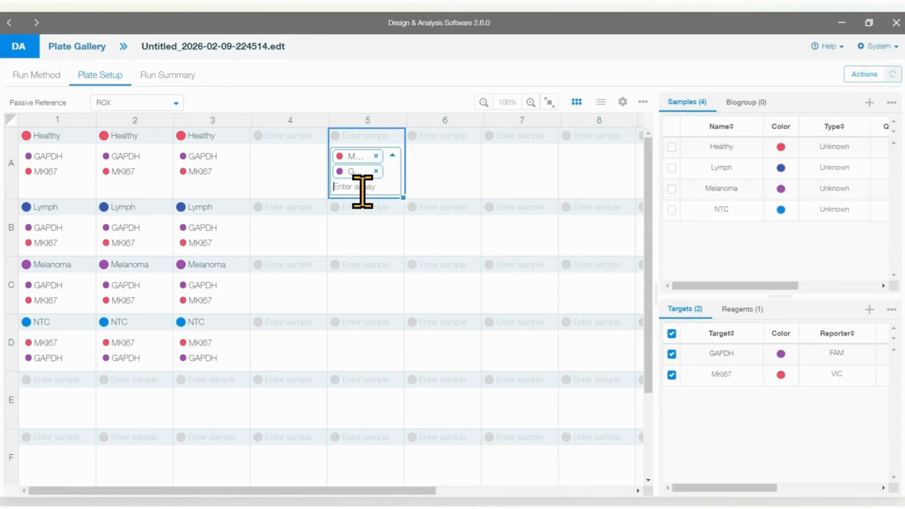
click(348, 136)
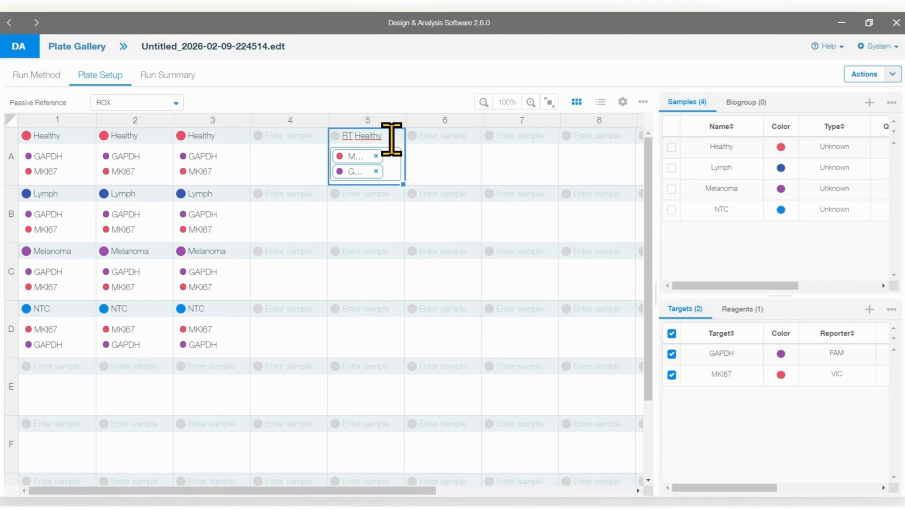
click(374, 216)
click(390, 168)
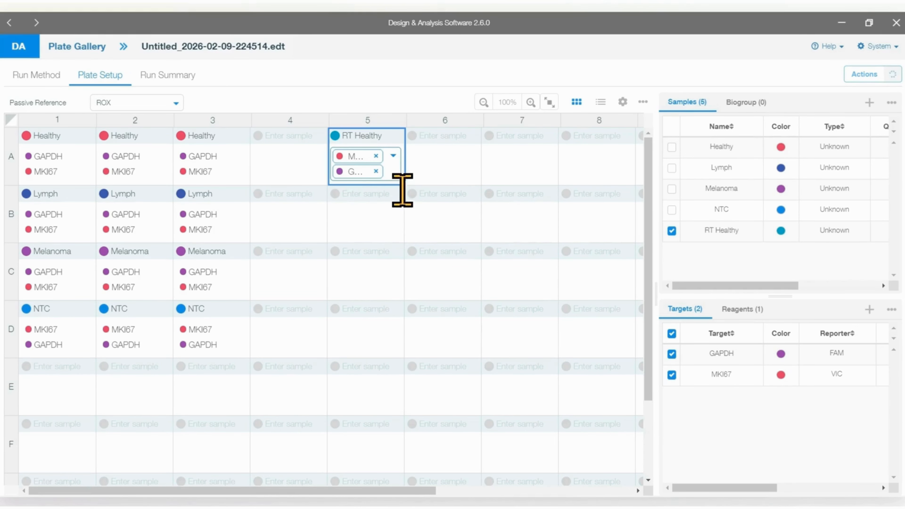
Step: Fill well A5 down to B5 and C5, and rename their samples RT Lymph and RT Melanoma
drag(406, 184, 390, 281)
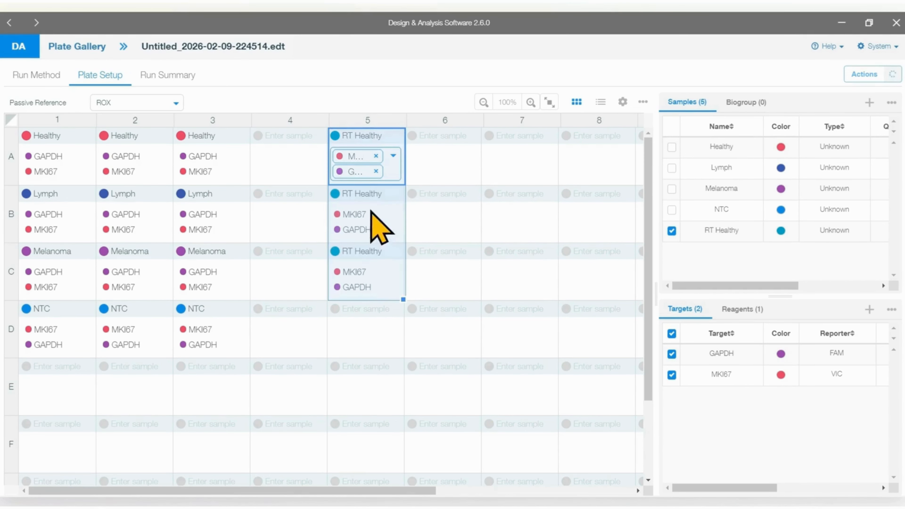
click(369, 193)
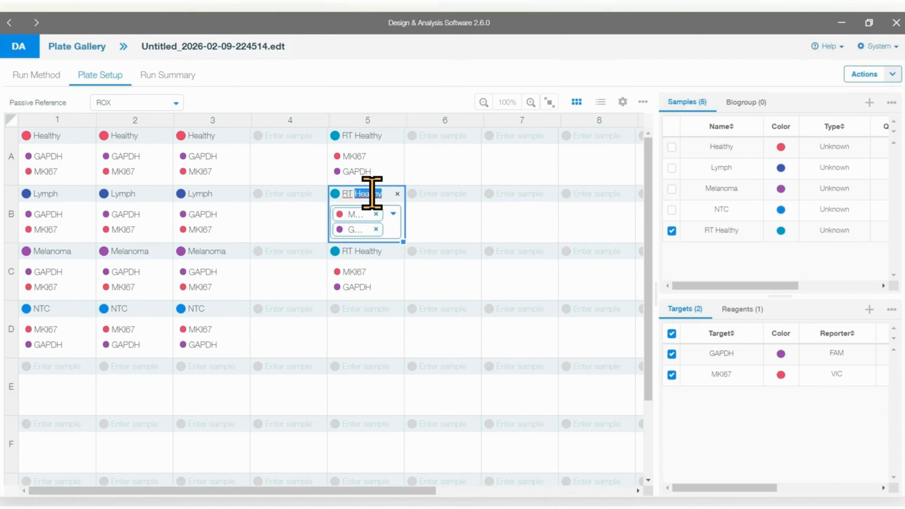
text(Lymph)
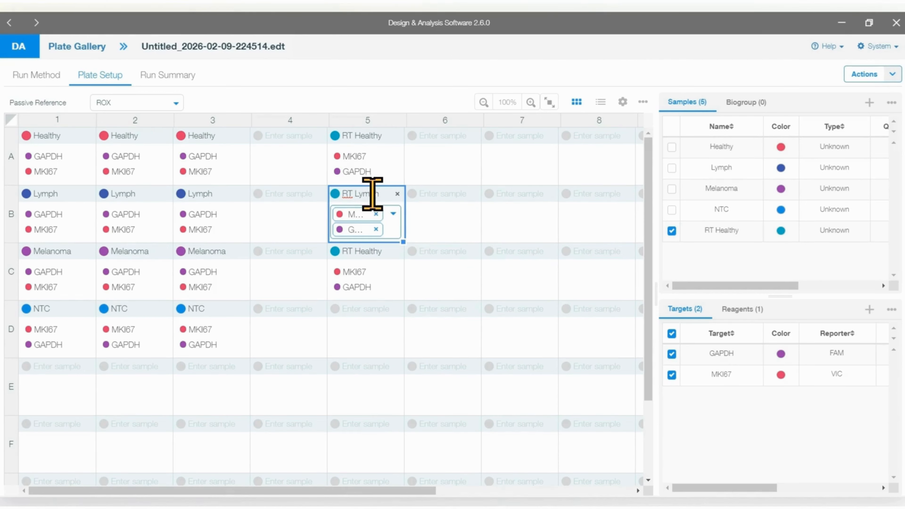
click(370, 251)
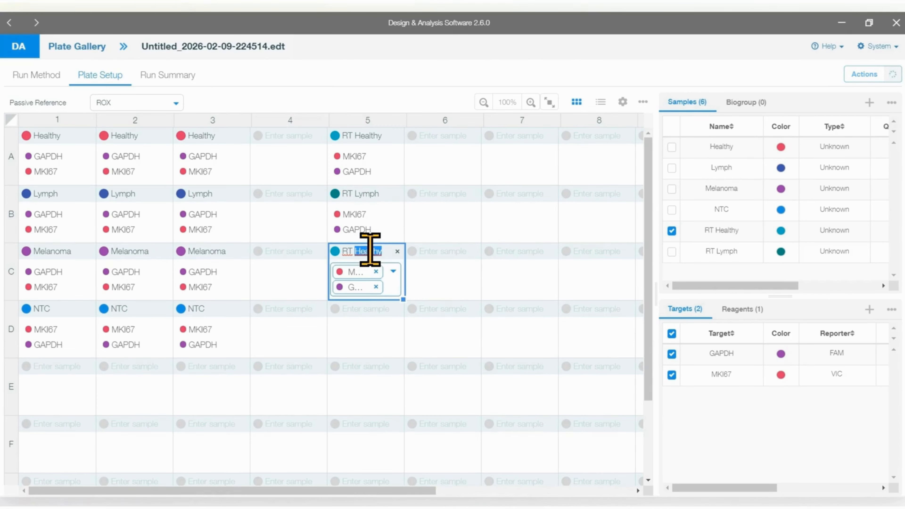
text(Melanoma)
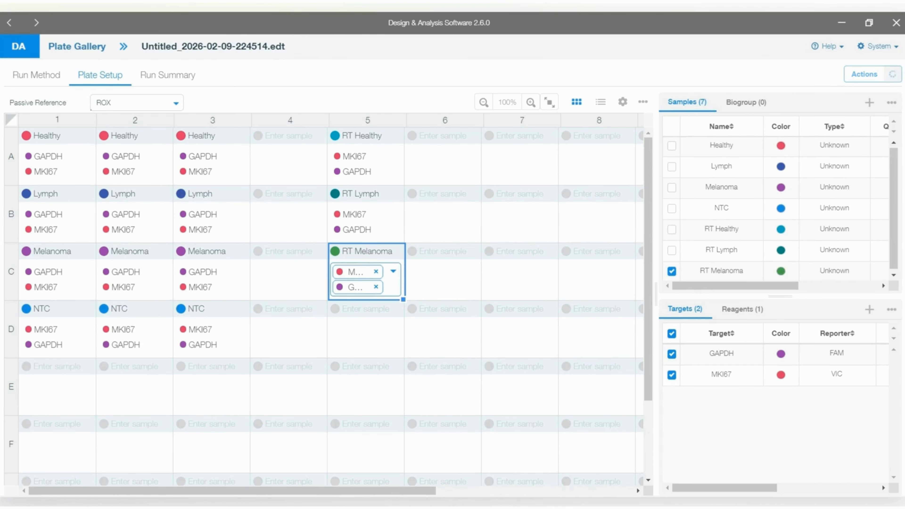
click(444, 392)
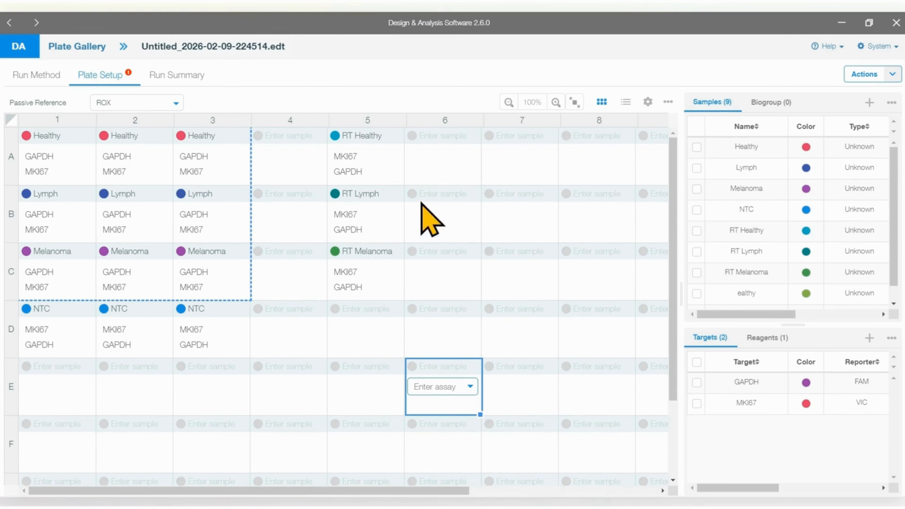
Step: Copy the contents of plate column 3 into column 7, and clear column 7 again
click(226, 125)
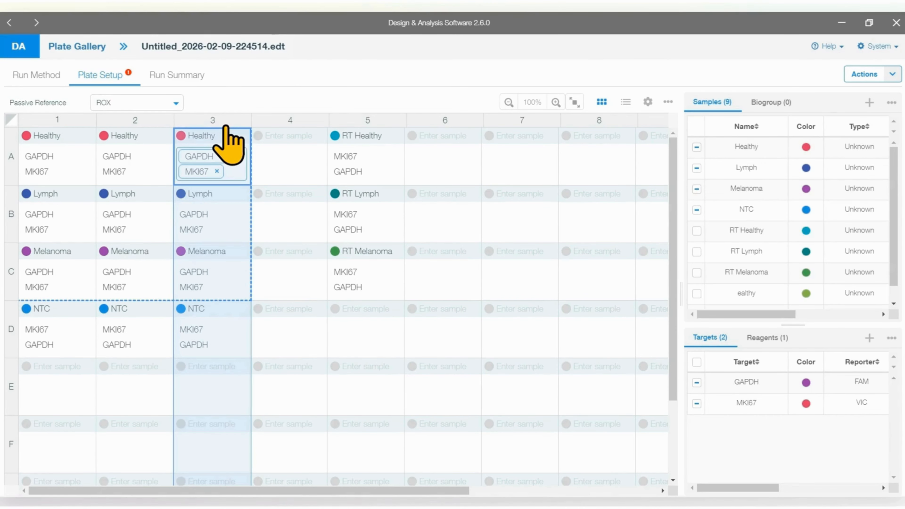
key(ctrl+c)
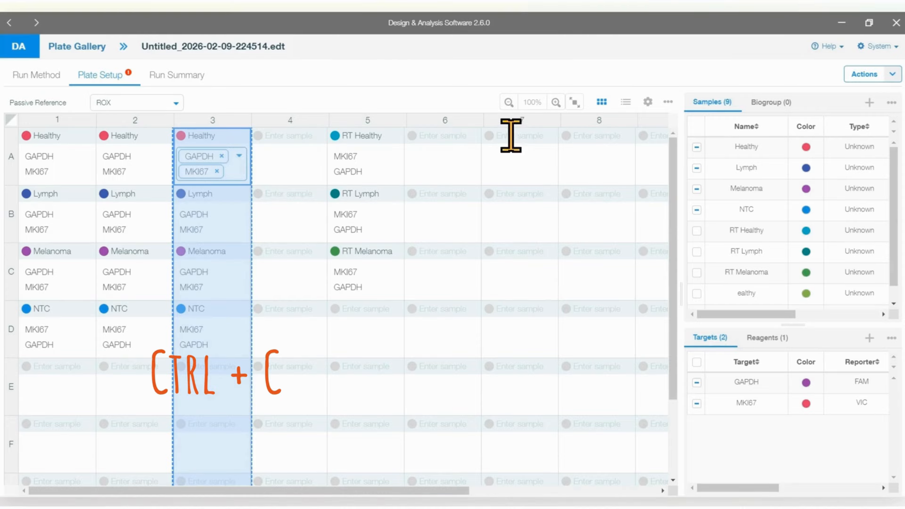
click(523, 127)
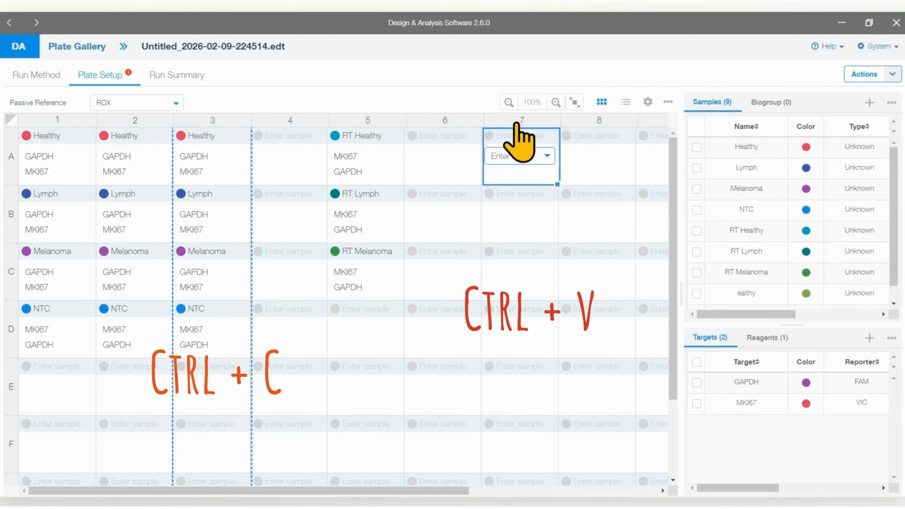
click(516, 122)
key(ctrl+v)
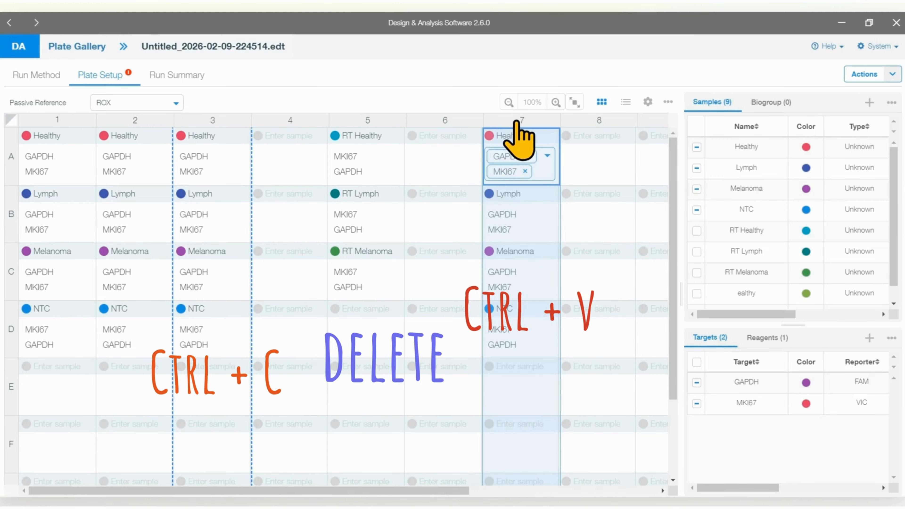
key(Delete)
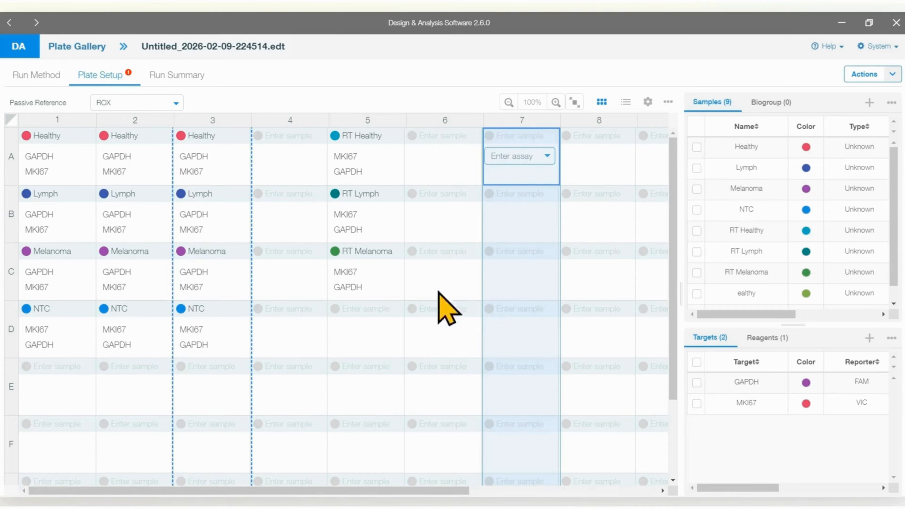
click(439, 320)
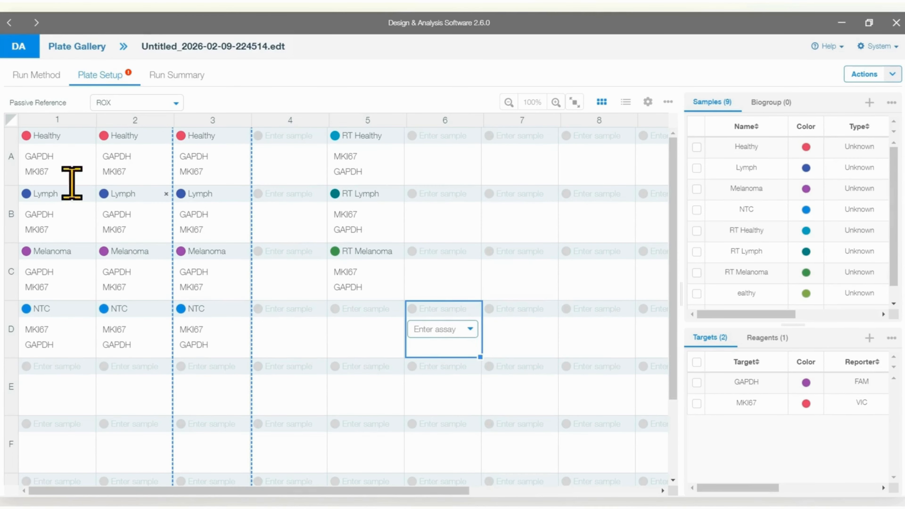
Step: Copy the block of wells A1 to C3 and paste it starting at well A6
drag(65, 167, 186, 248)
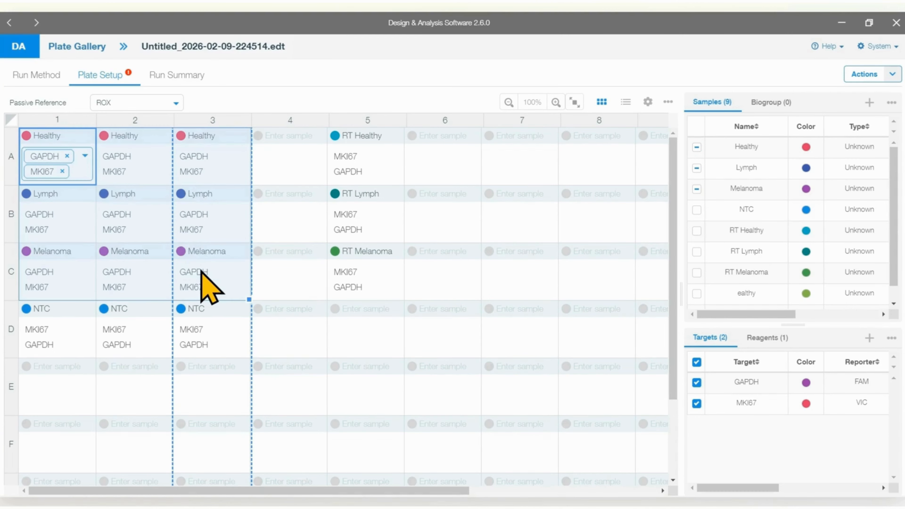
key(ctrl+c)
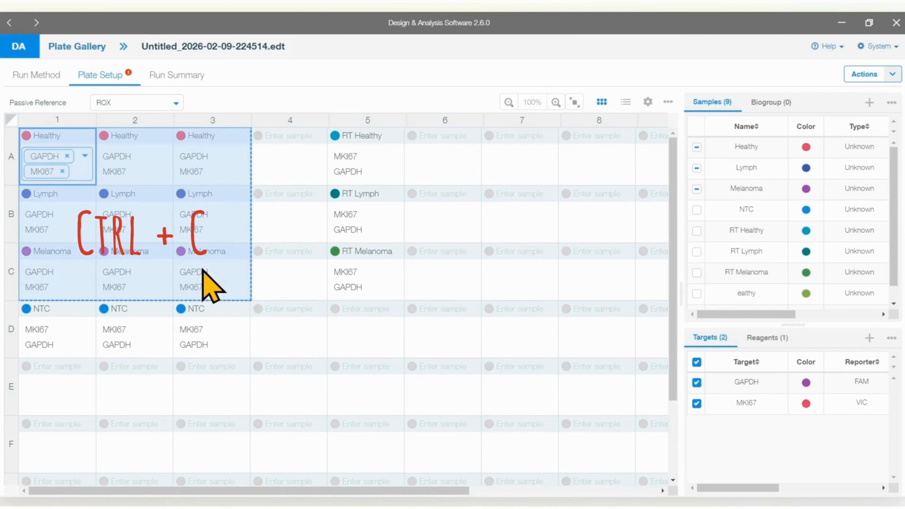
click(437, 153)
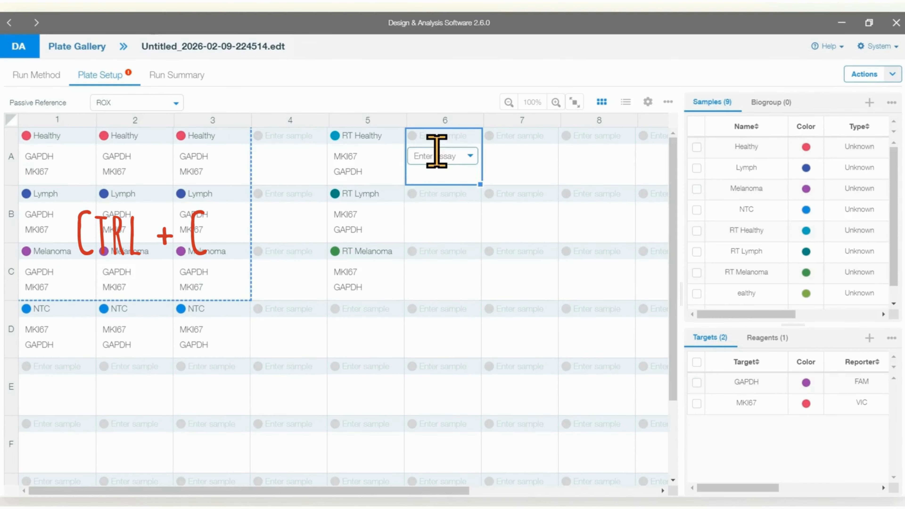
key(ctrl+v)
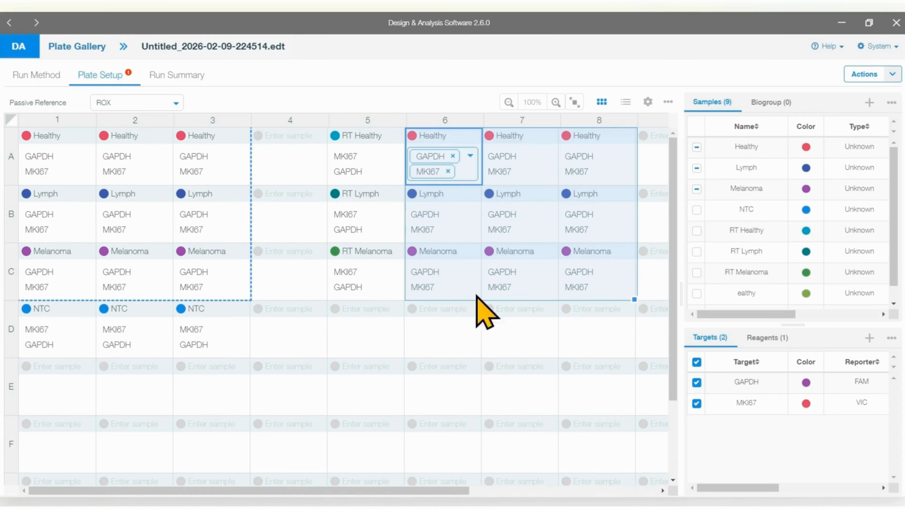
Step: Fill well C5's RT Melanoma sample and targets into D5, and try selecting the whole plate at once
click(356, 282)
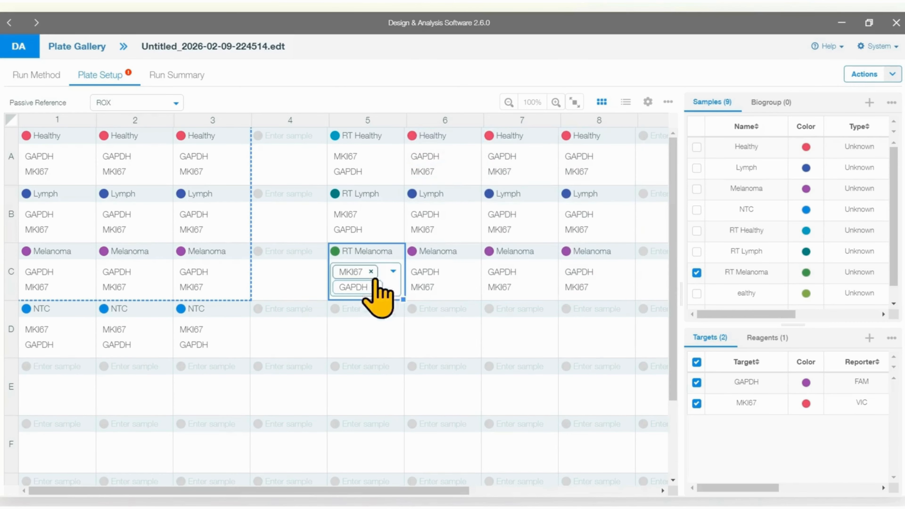
drag(404, 299, 404, 342)
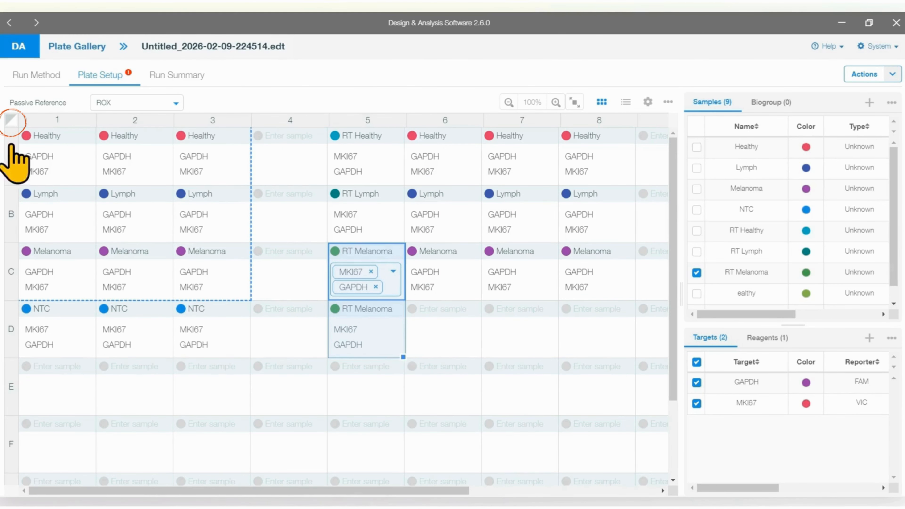
click(12, 121)
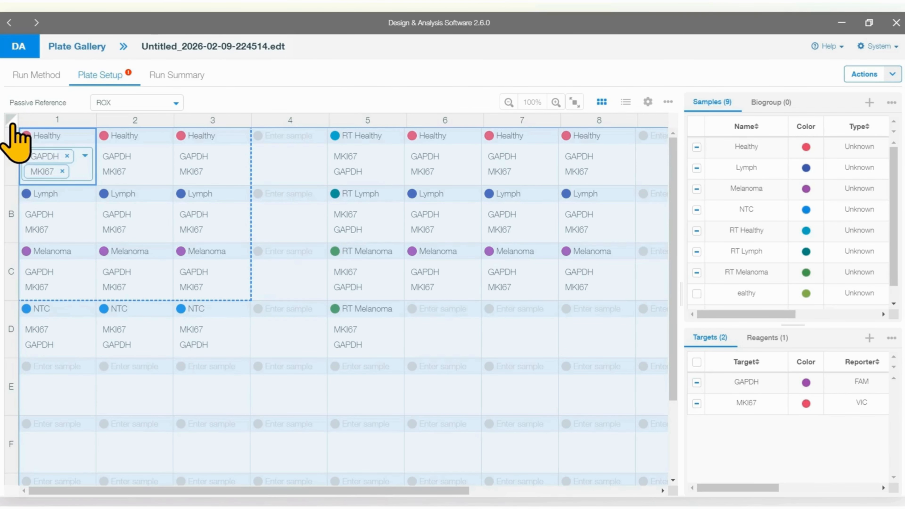
click(215, 361)
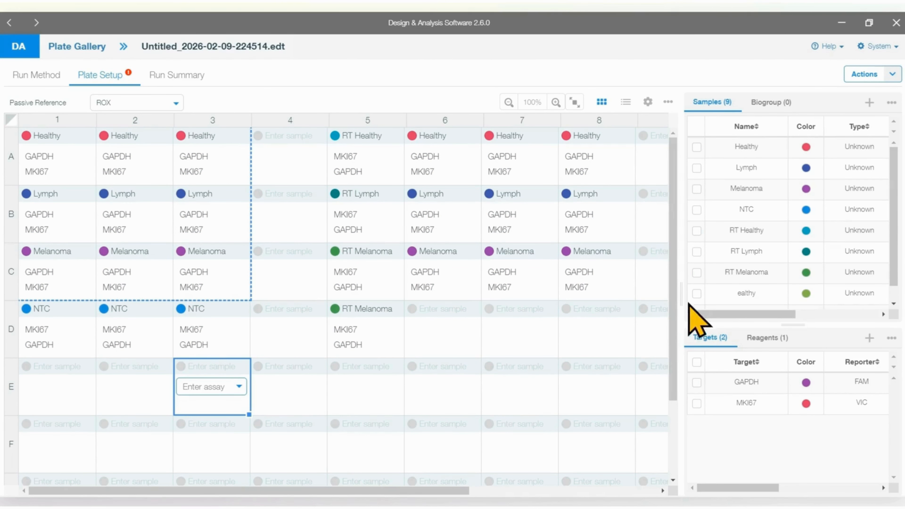
Step: Widen the sample and target tables and delete the two stray samples, "ealthy" and the repeated "Healthy Healthy" entry
drag(679, 295, 550, 304)
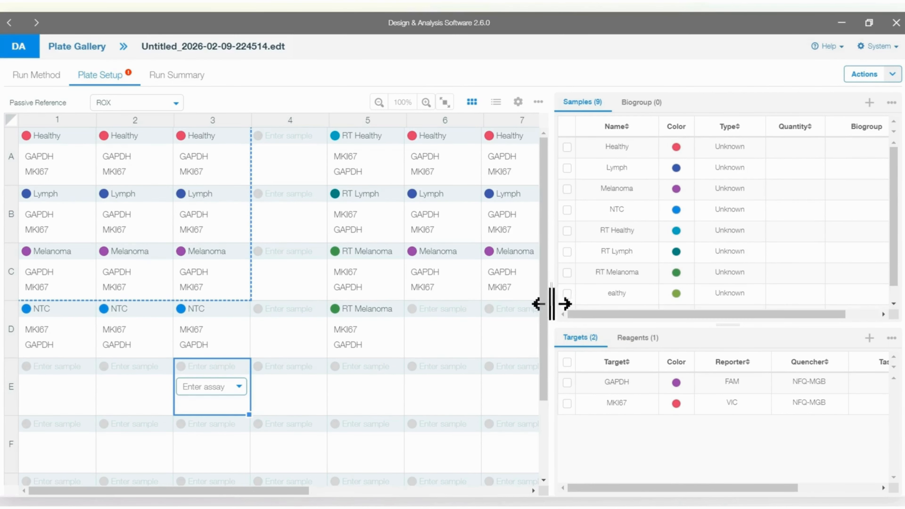
mouse_move(724, 329)
mouse_down()
mouse_move(725, 360)
mouse_move(724, 315)
mouse_move(727, 360)
mouse_move(732, 335)
mouse_up()
drag(550, 295, 503, 295)
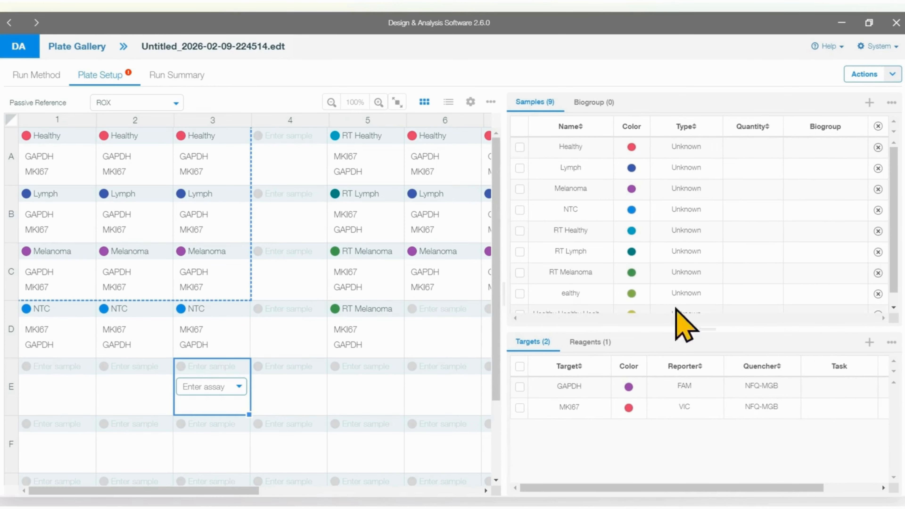
click(878, 294)
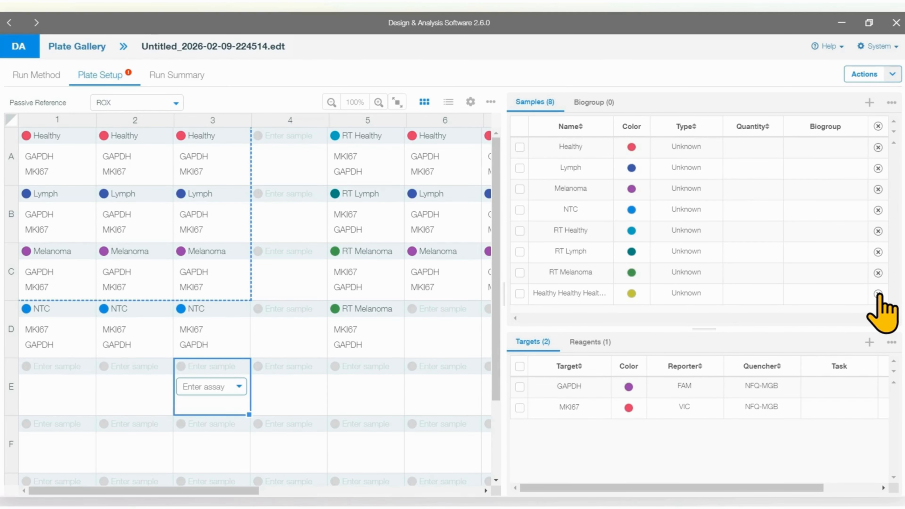
click(878, 293)
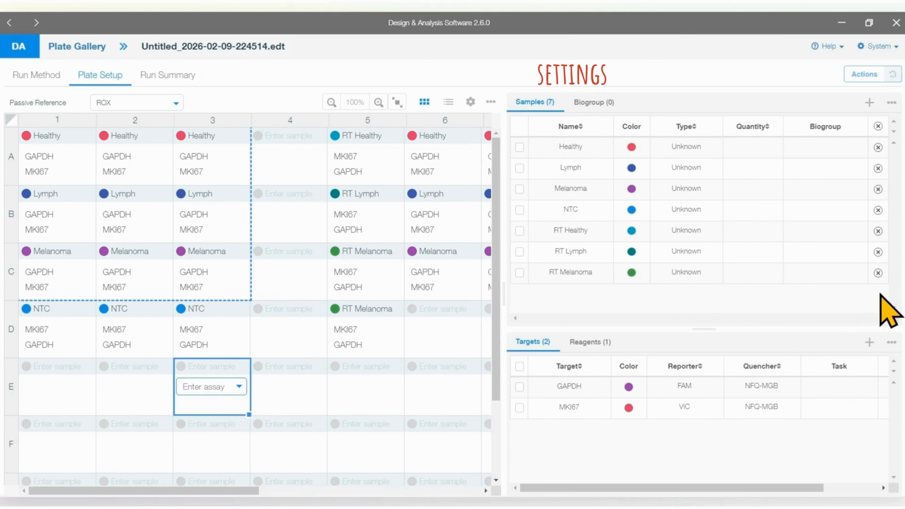
Step: Give the plate layout more width and switch the target colors in the wells on and off again
drag(503, 299, 656, 301)
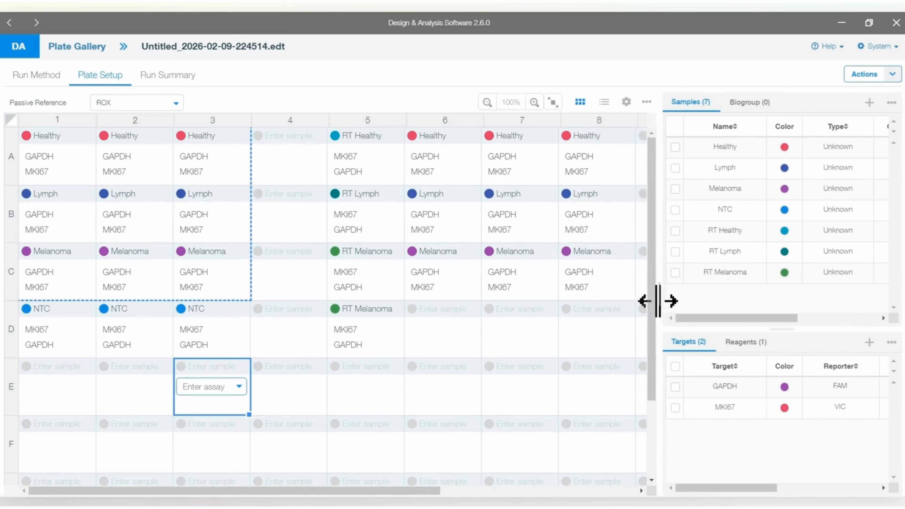
click(626, 103)
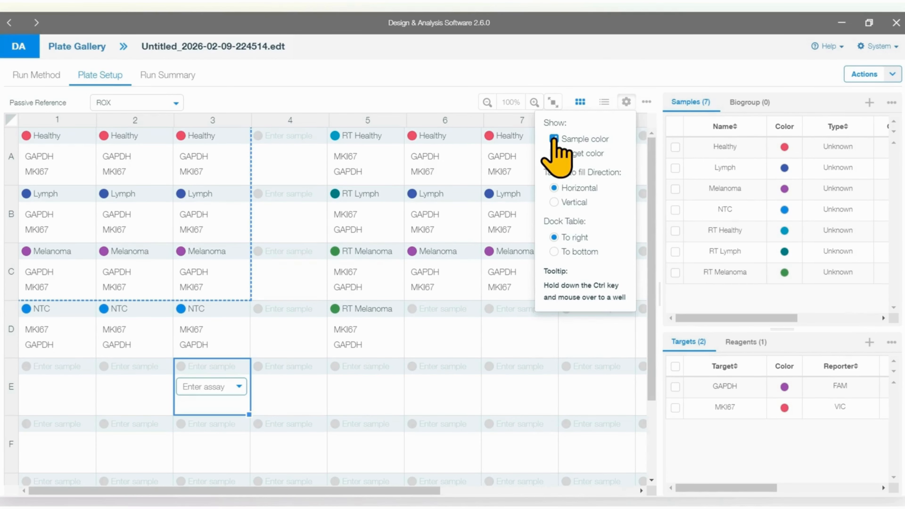
click(554, 154)
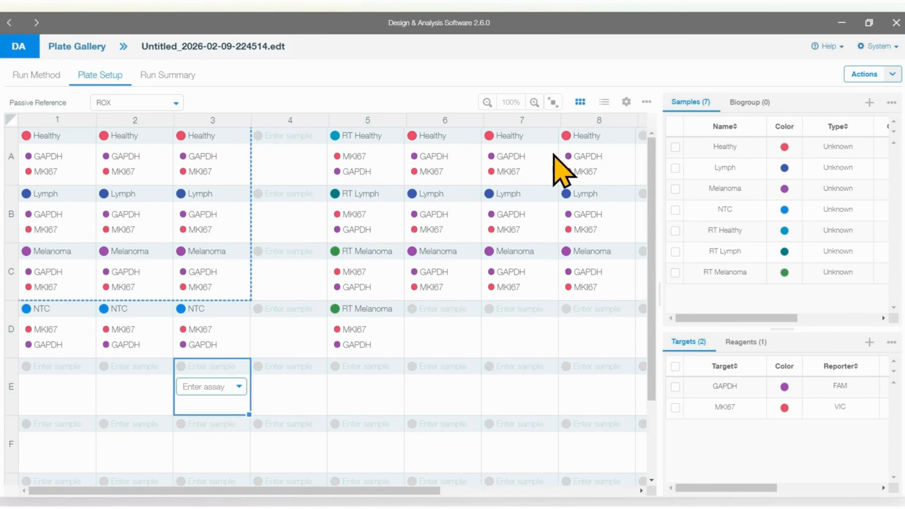
click(626, 102)
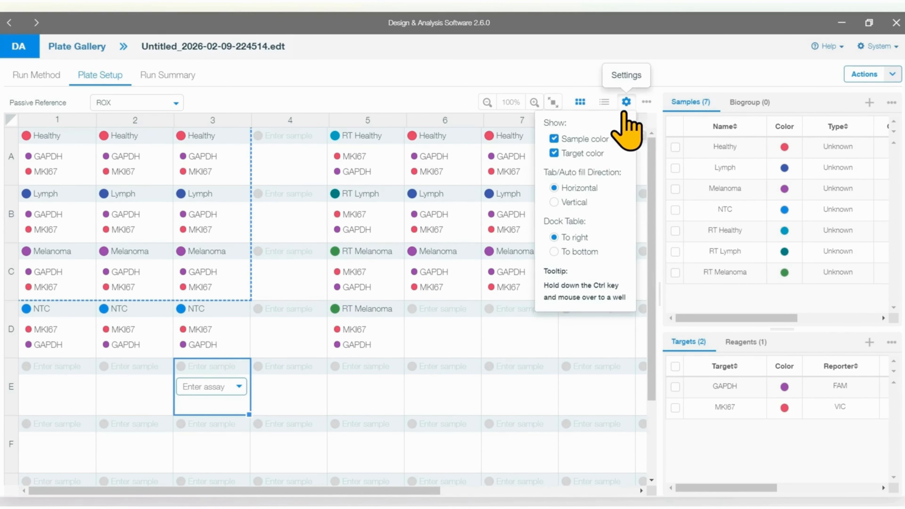
click(554, 153)
Step: Check the tab/auto fill direction setting and select wells D6 and D7 one after the other along the row
click(626, 102)
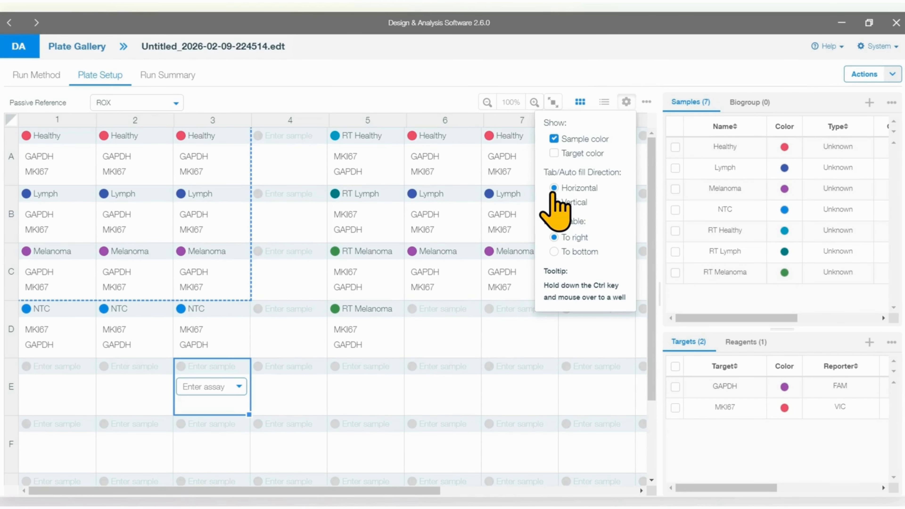
click(452, 329)
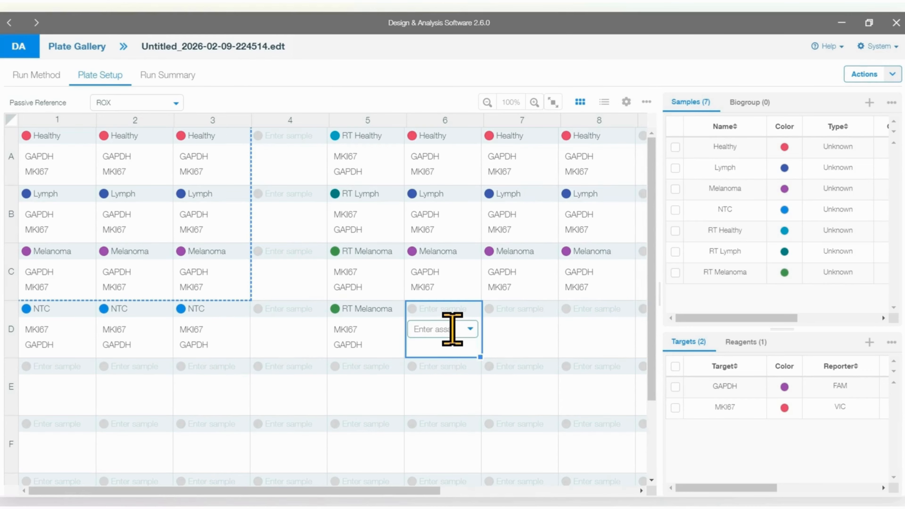
click(516, 330)
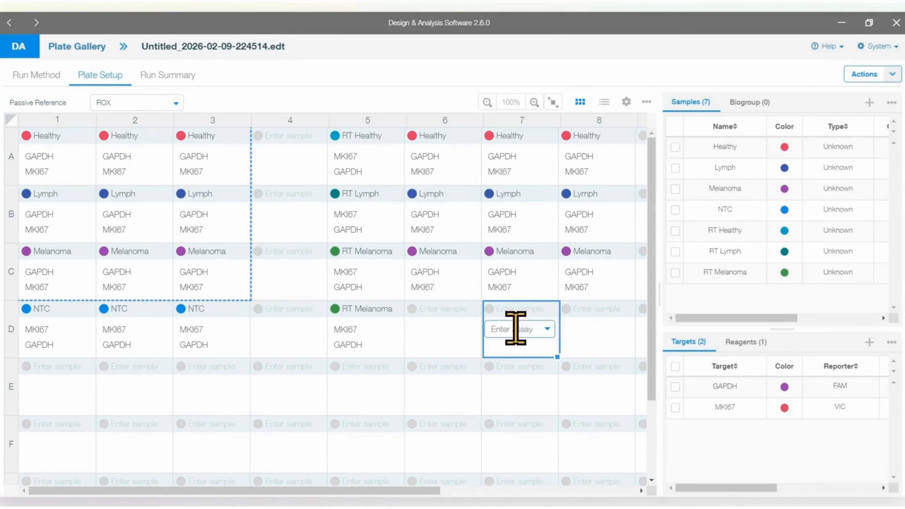
Step: Dock the sample and target tables to the bottom, enlarge them, and dock them back to the right
click(634, 104)
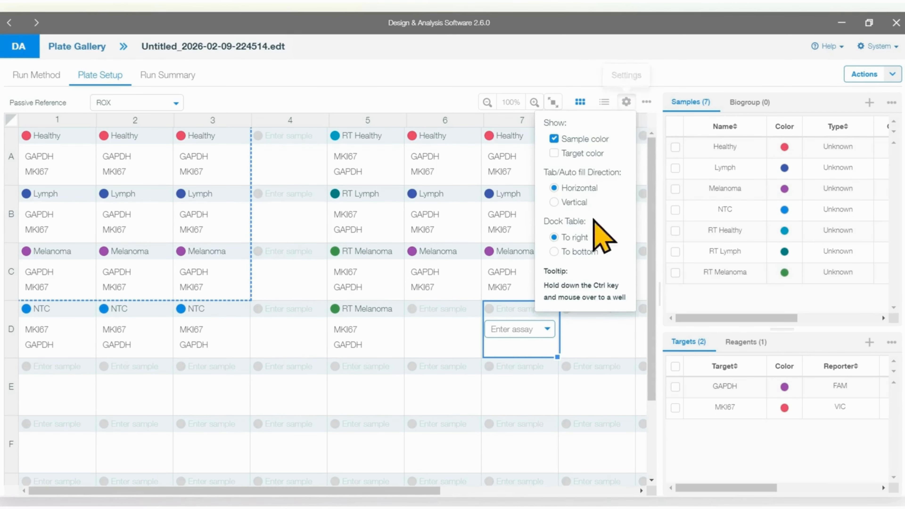
click(557, 255)
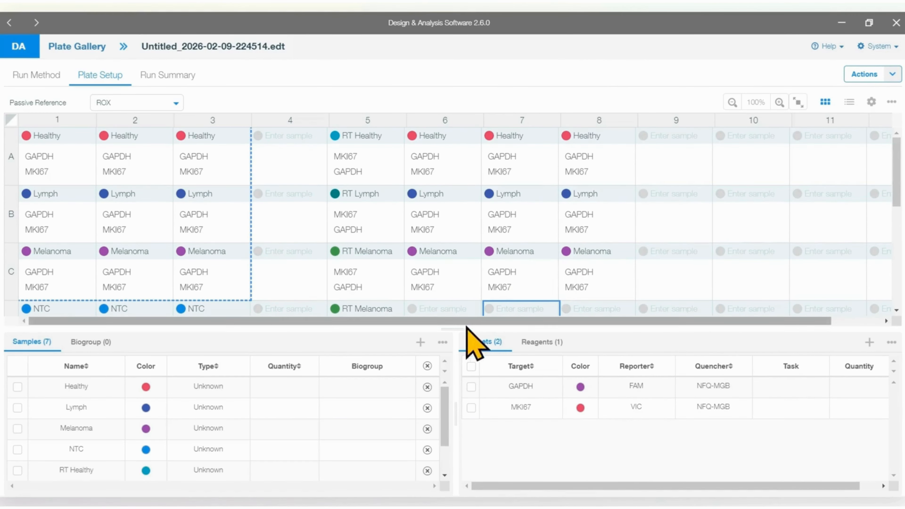
drag(446, 330, 454, 313)
drag(455, 417, 494, 407)
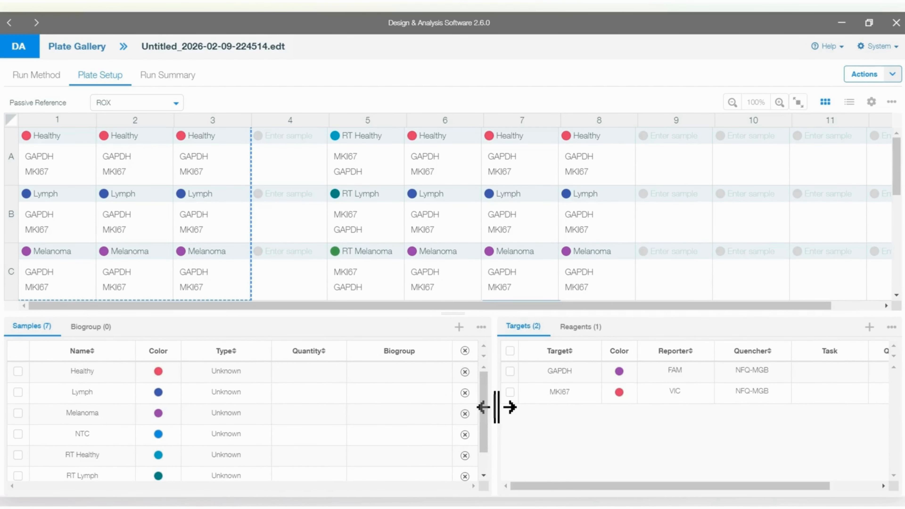
click(871, 101)
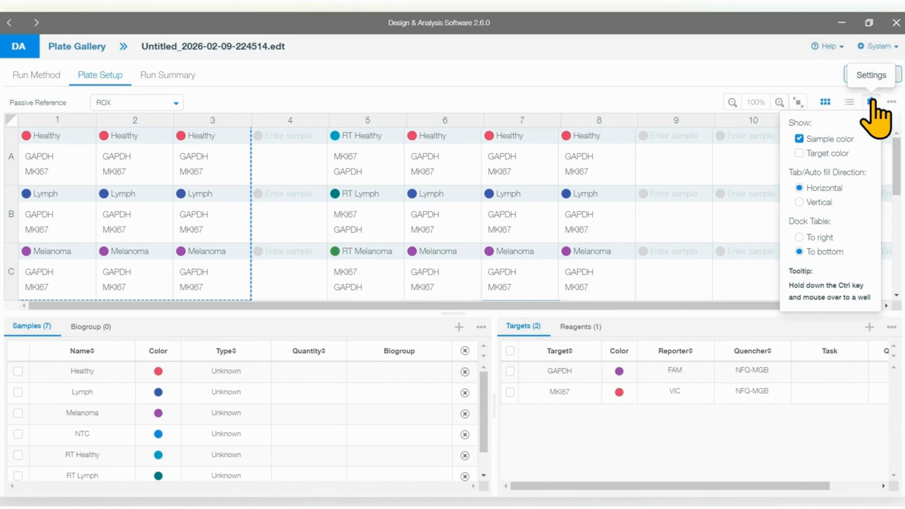
click(803, 236)
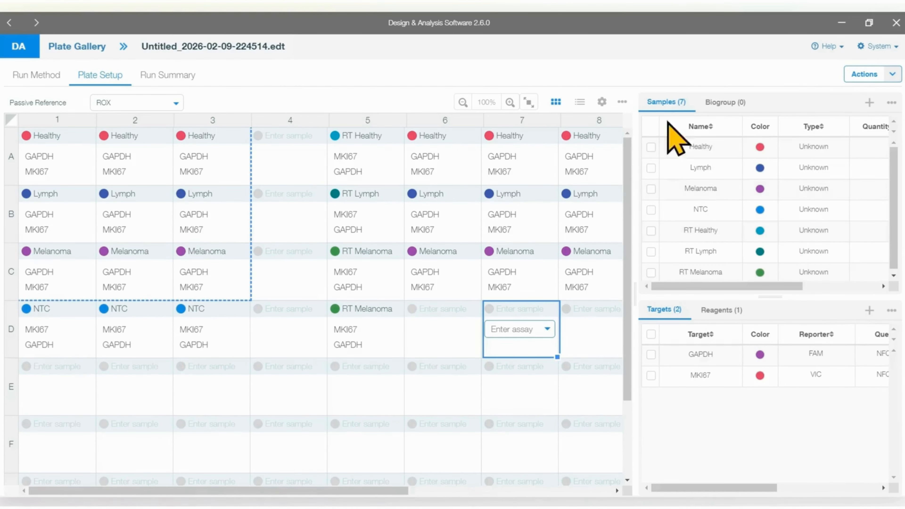
Step: Check the tooltip hint in the plate settings and select the wells from E4 to E7
click(602, 103)
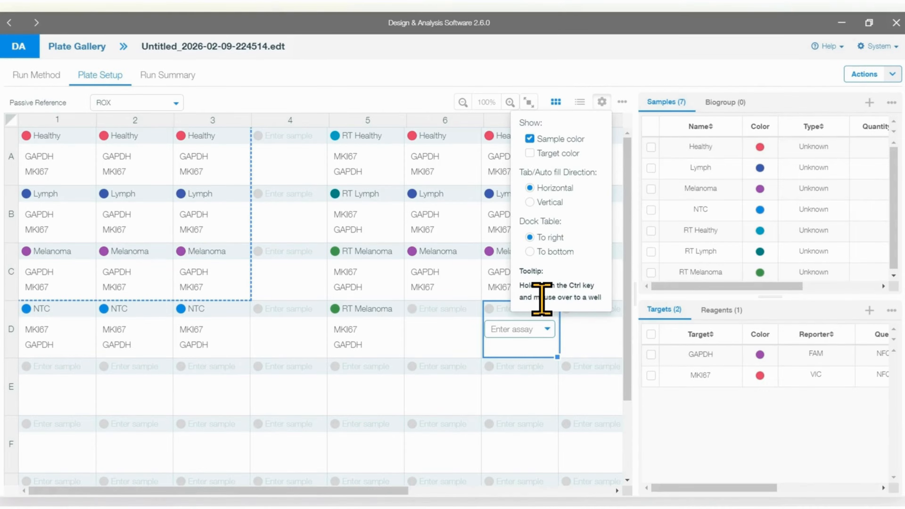
click(284, 385)
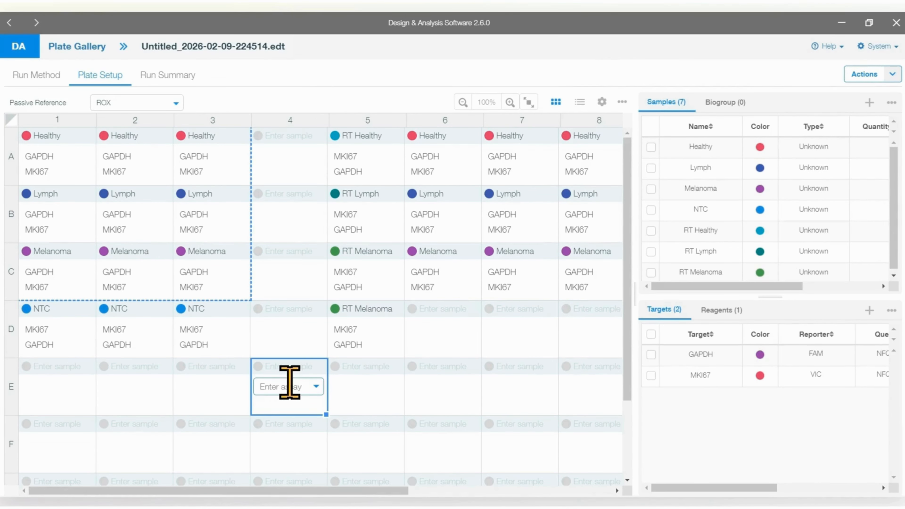
mouse_move(290, 382)
mouse_down()
mouse_move(392, 418)
mouse_move(434, 378)
mouse_move(508, 391)
mouse_up()
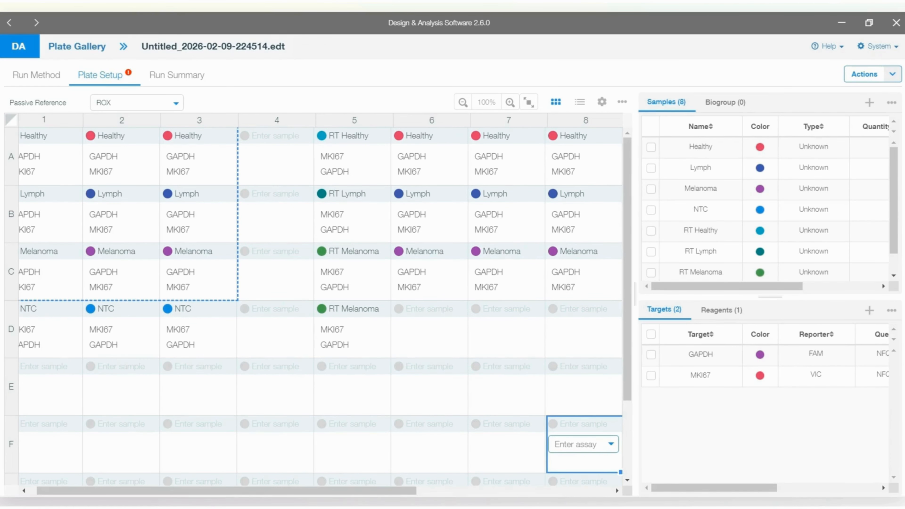
Step: Undo the last plate change and redo it
click(622, 102)
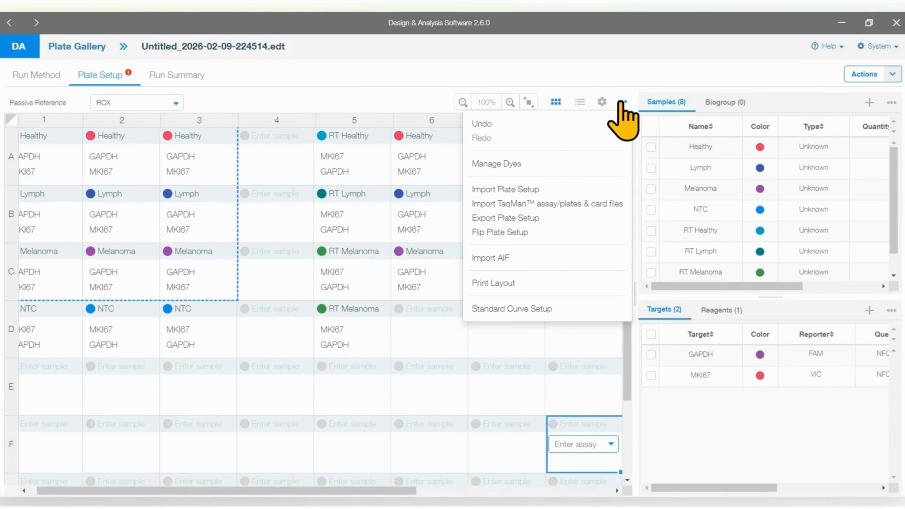
click(495, 124)
click(623, 102)
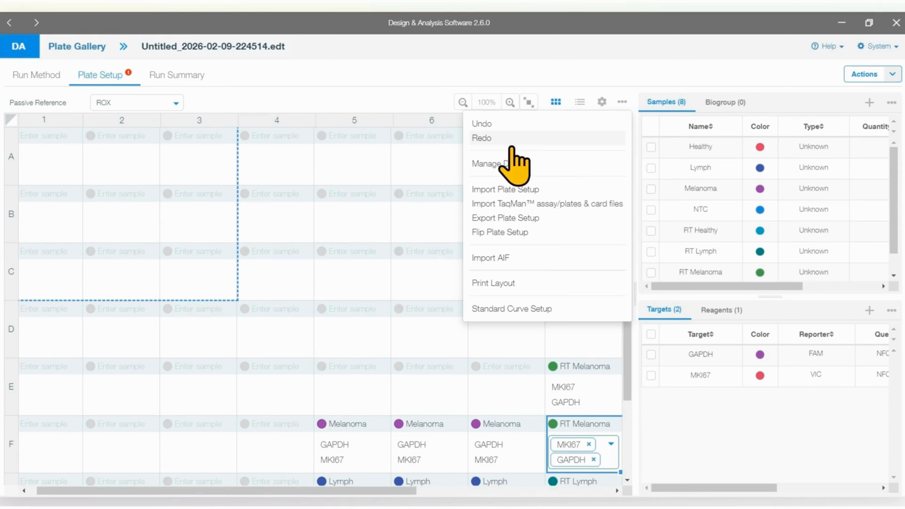
click(510, 139)
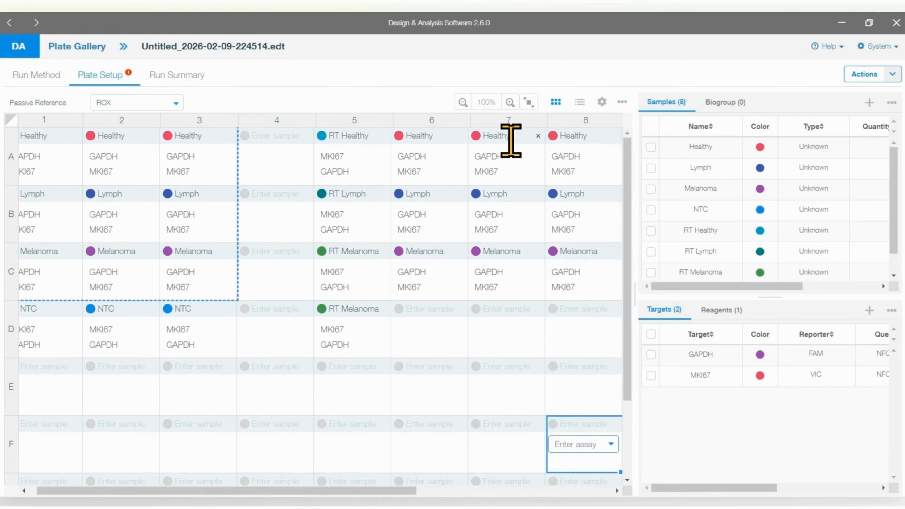
Step: Examine the list of system dyes in the dye manager
click(622, 103)
click(513, 165)
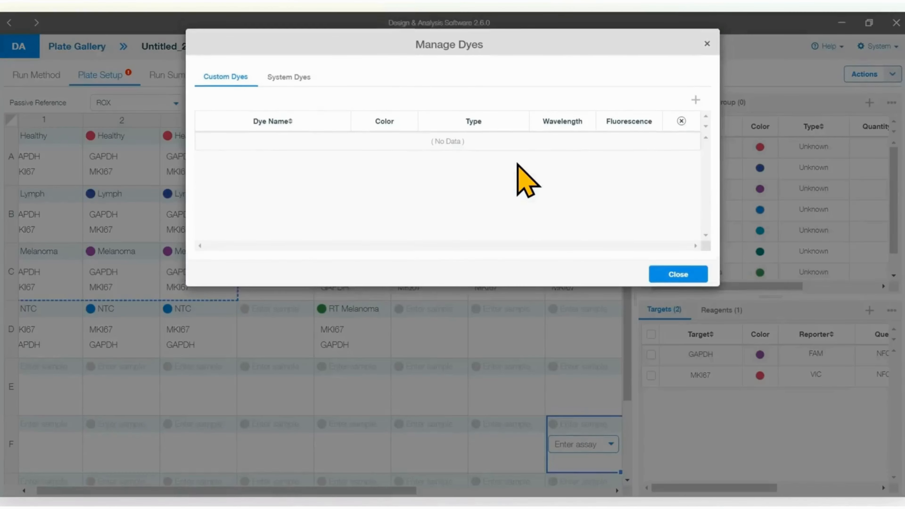
click(292, 77)
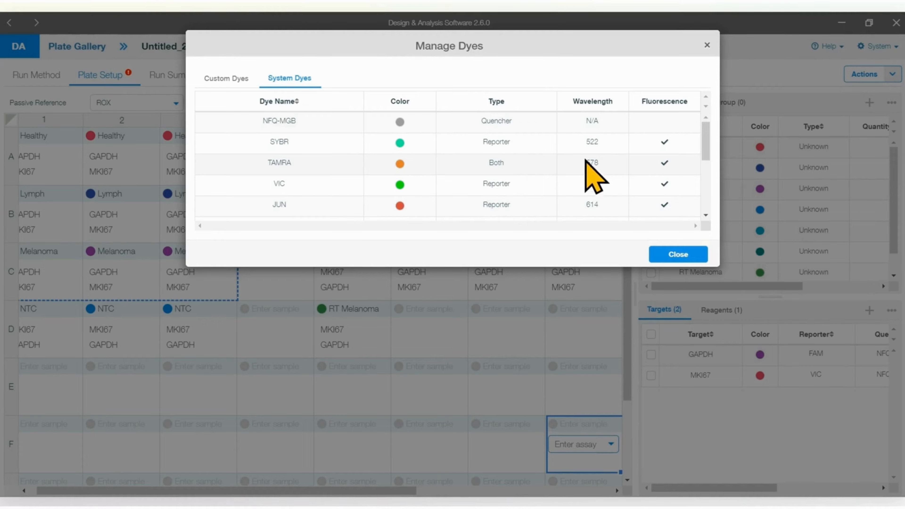
Step: Add a custom dye in the dye manager, delete it again and close the manager
click(230, 79)
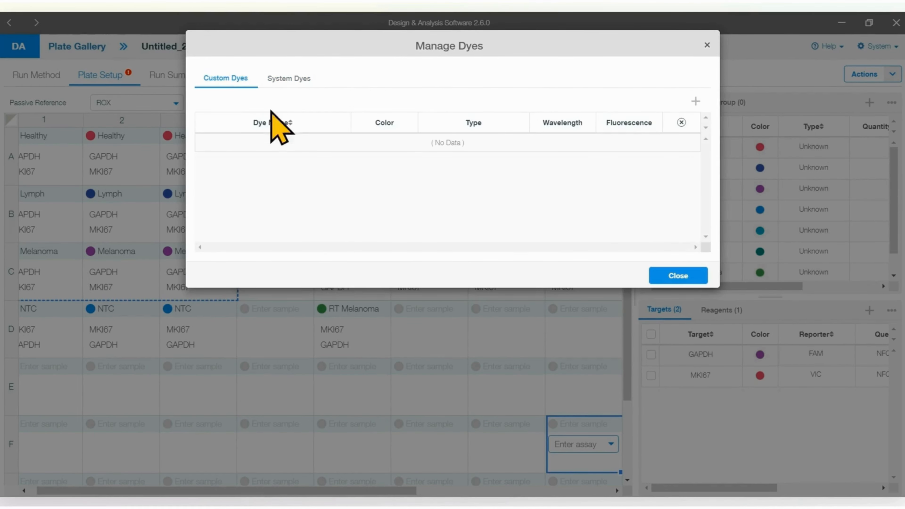
click(695, 104)
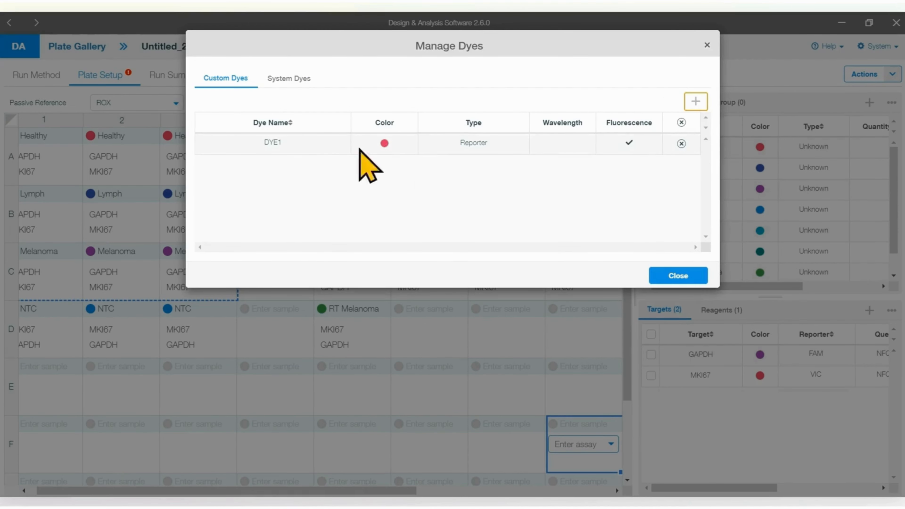
click(273, 145)
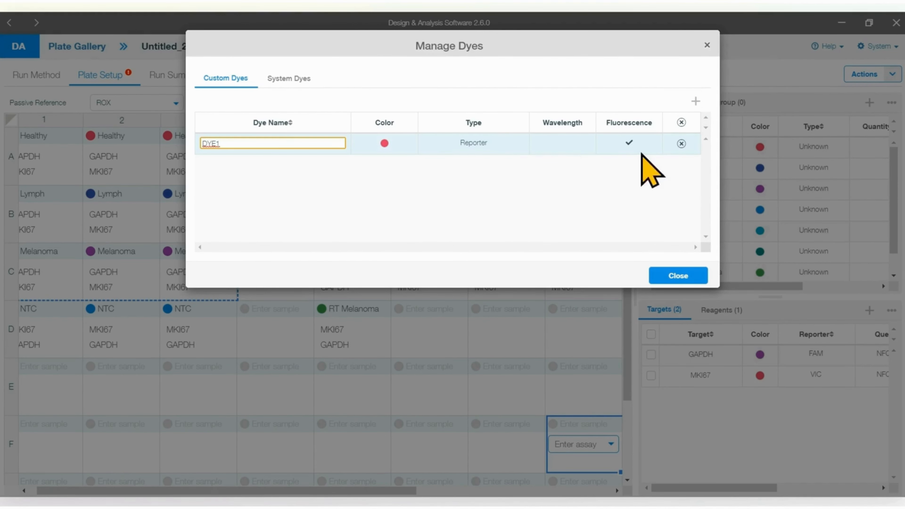
click(681, 143)
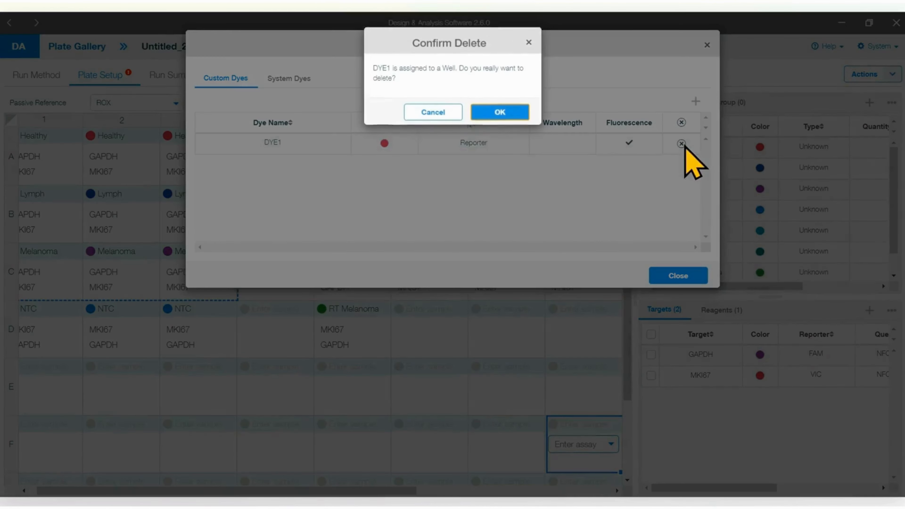
click(499, 113)
click(673, 280)
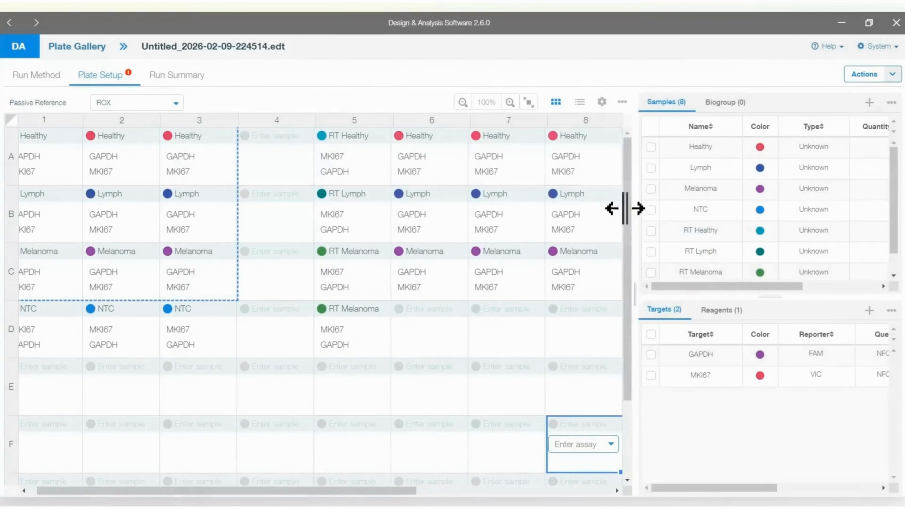
Step: Examine the import options for TaqMan assay, plate and card files, and close them without importing
click(622, 102)
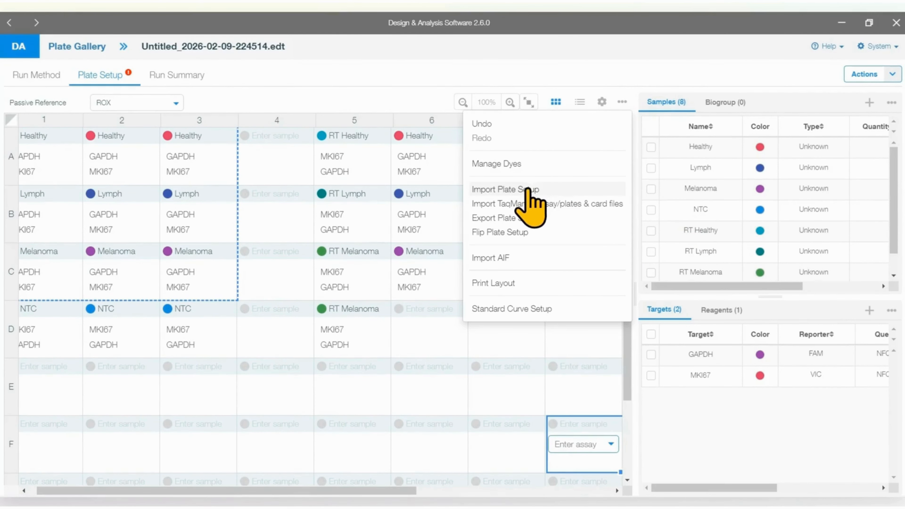
click(511, 207)
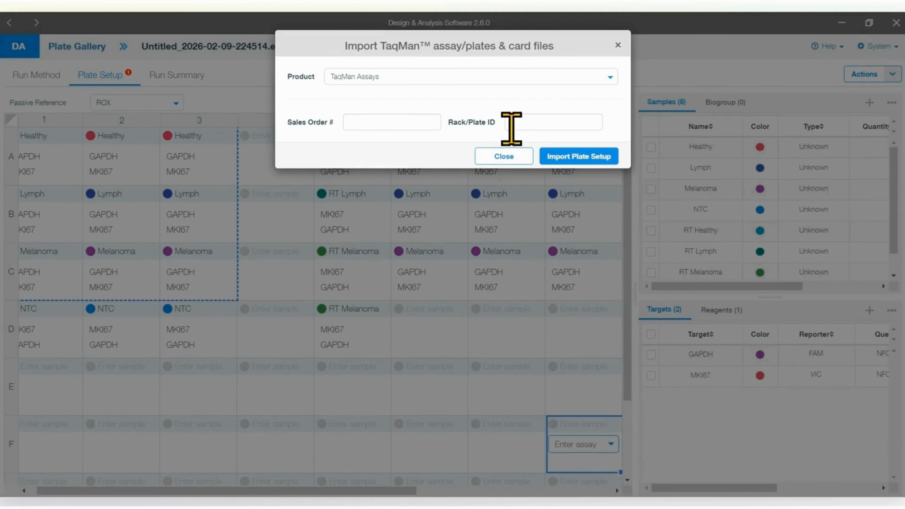
click(618, 44)
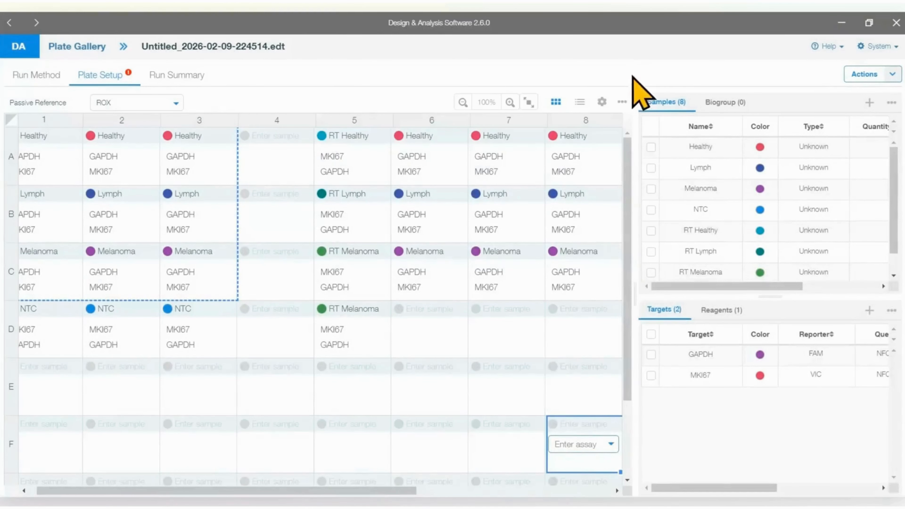
Step: Flip the plate setup and undo the flip
click(622, 102)
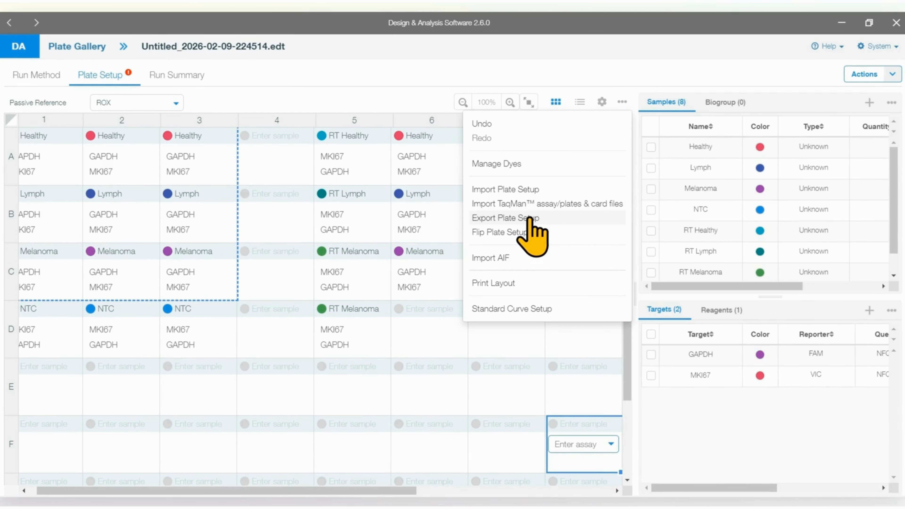
click(533, 233)
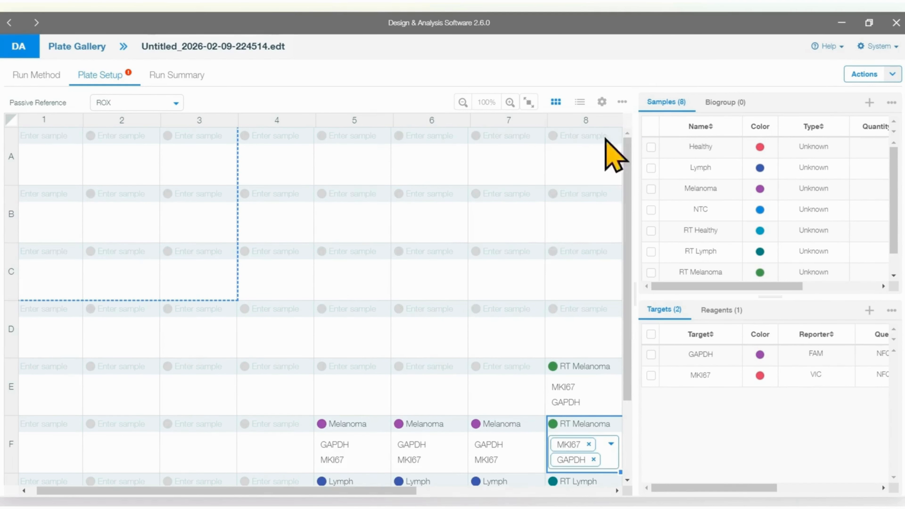
click(622, 102)
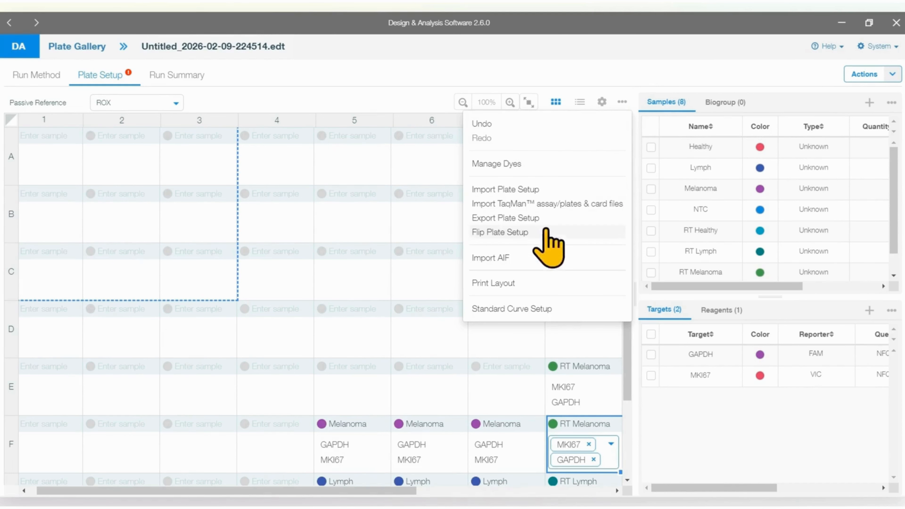
click(481, 123)
Step: Examine the file name, destination and format options for printing the plate layout, and cancel without printing
click(621, 103)
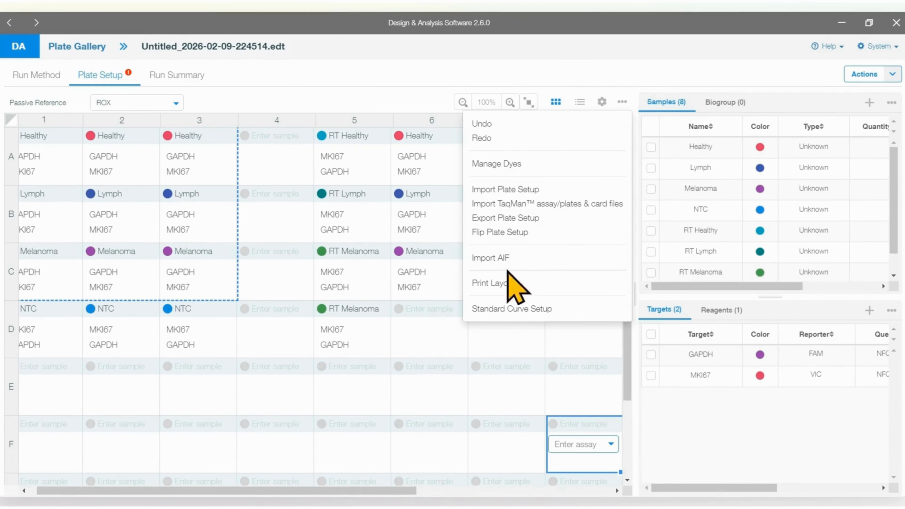
click(504, 282)
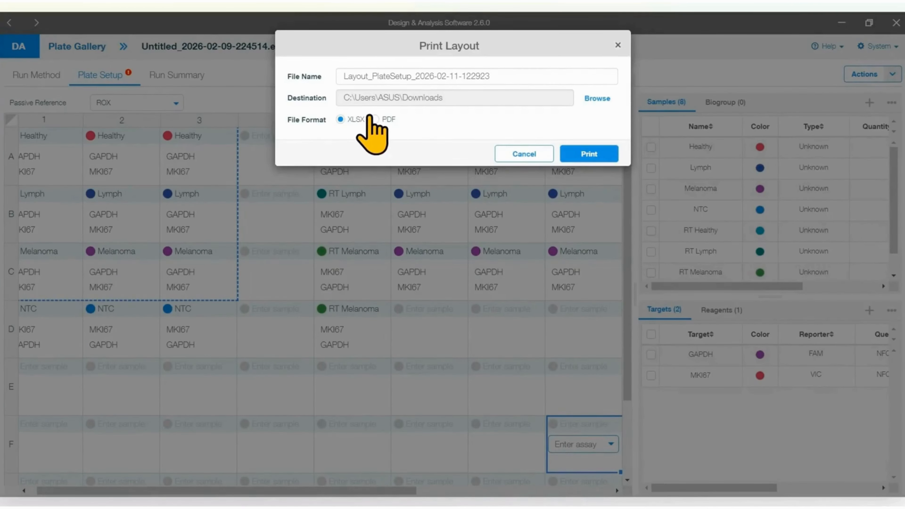
click(525, 155)
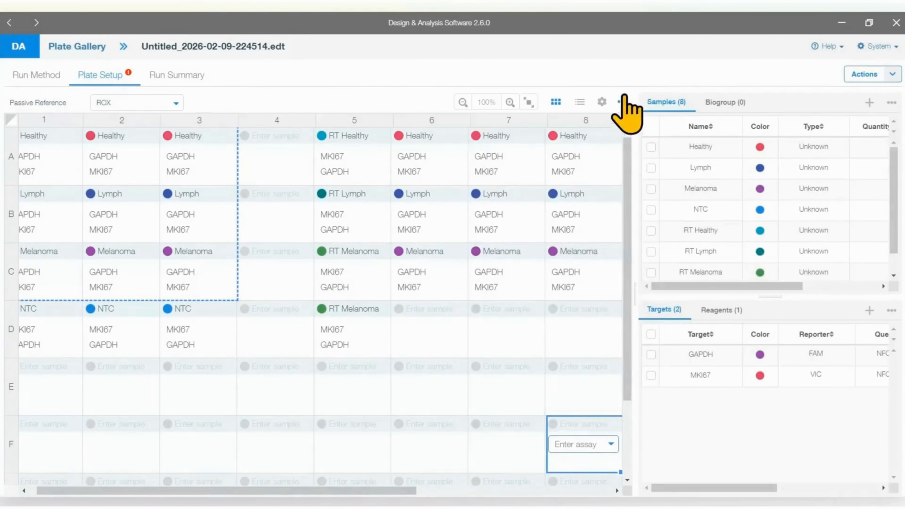
click(621, 102)
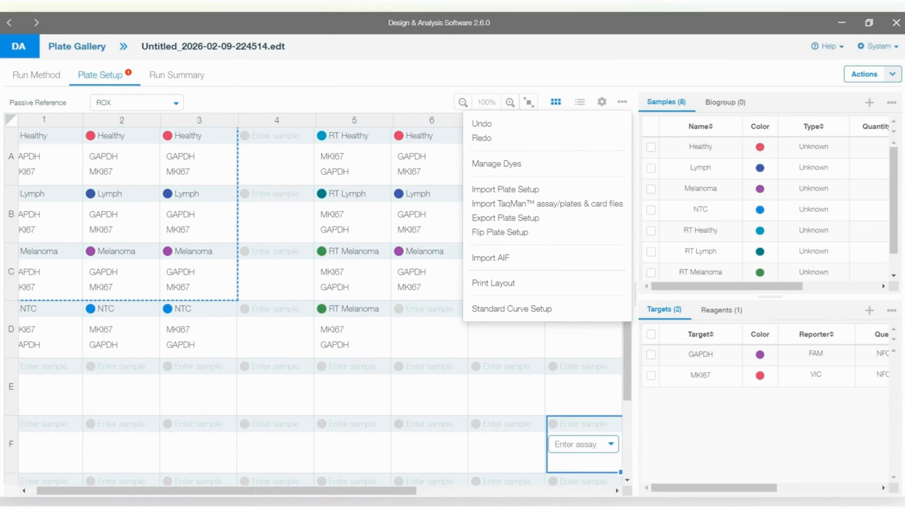
Step: Examine the additional options available for the samples list and the targets list
click(891, 103)
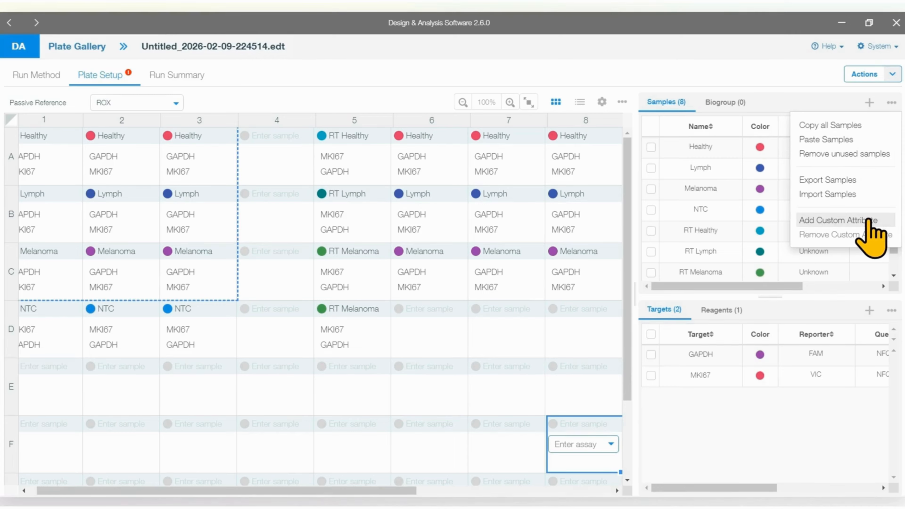
click(892, 310)
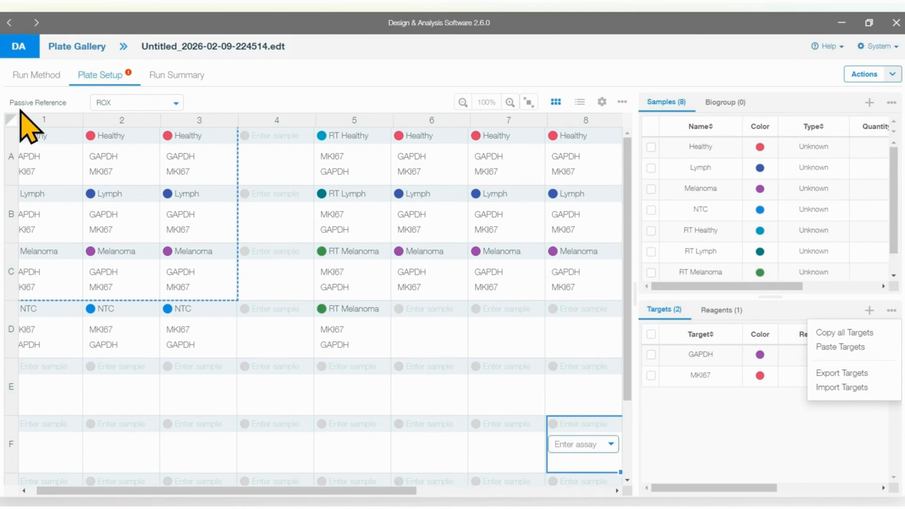
Step: Choose ROX as the passive reference for the plate
click(175, 104)
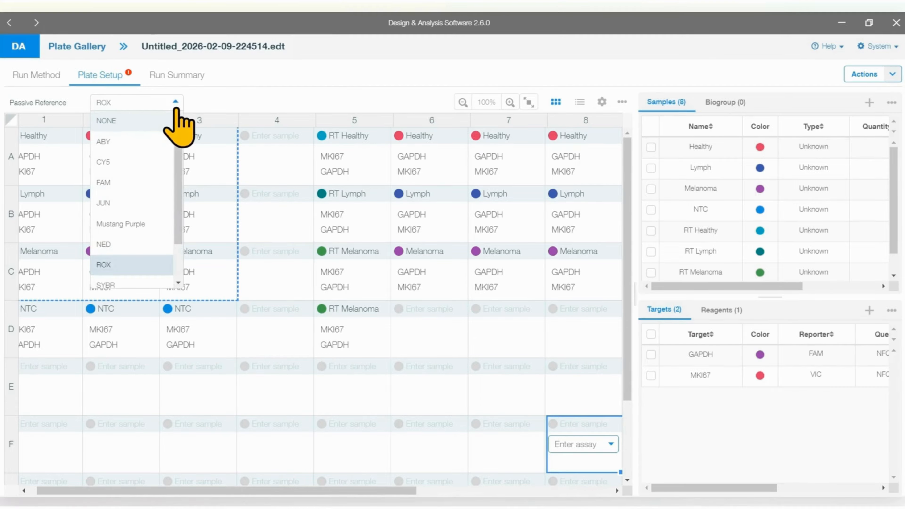
click(137, 268)
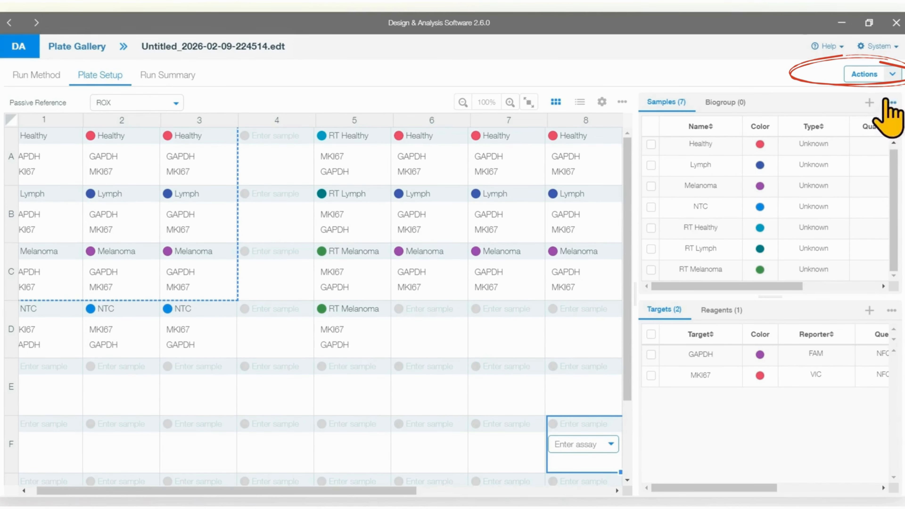
Step: Examine the file name, folder and instrument options for saving a copy of the plate, and cancel without saving
click(886, 75)
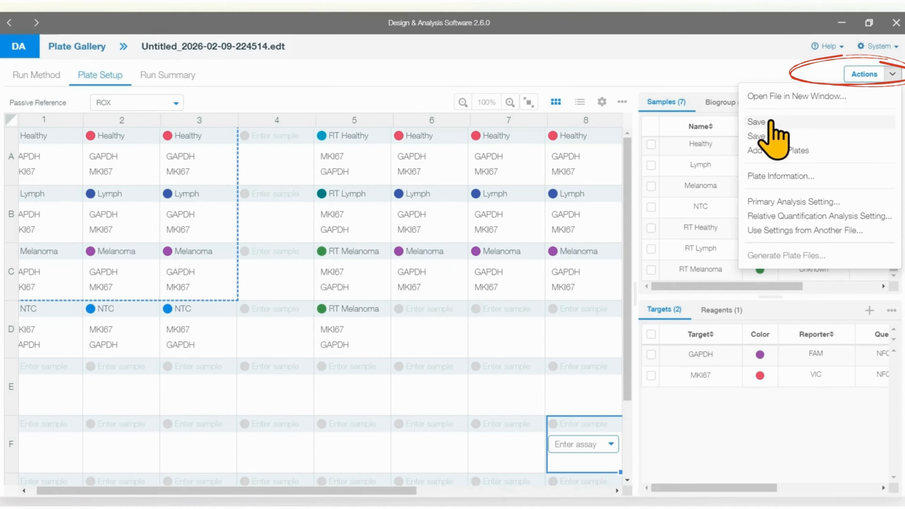
click(766, 136)
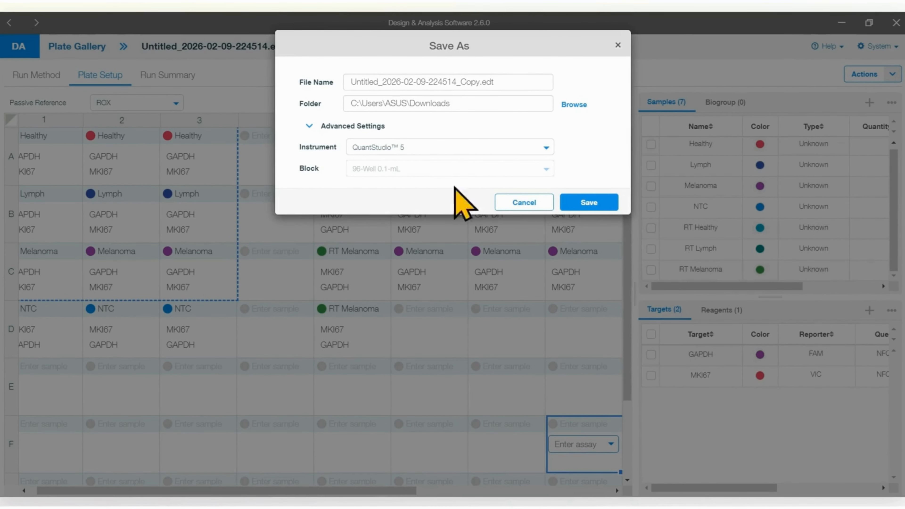
click(535, 203)
Step: Examine the barcode, tag and comment fields of the plate information, and cancel without entering anything
click(892, 74)
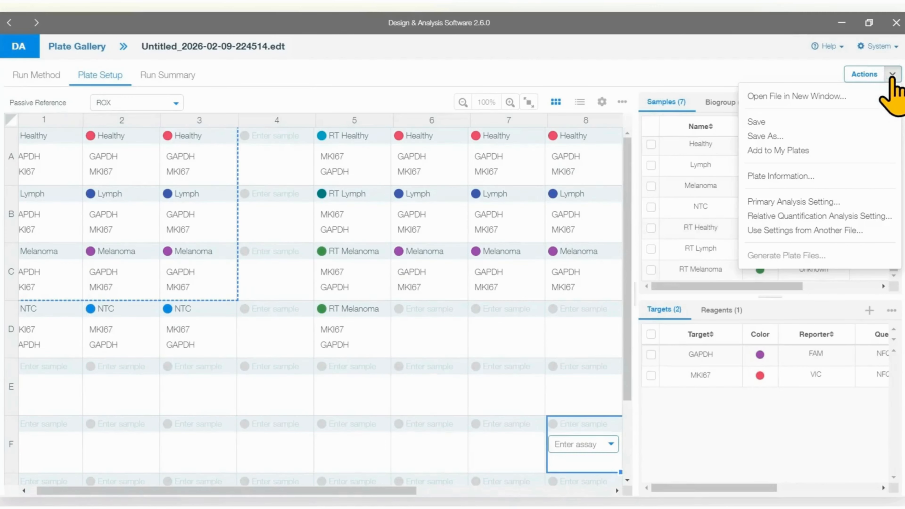
click(805, 174)
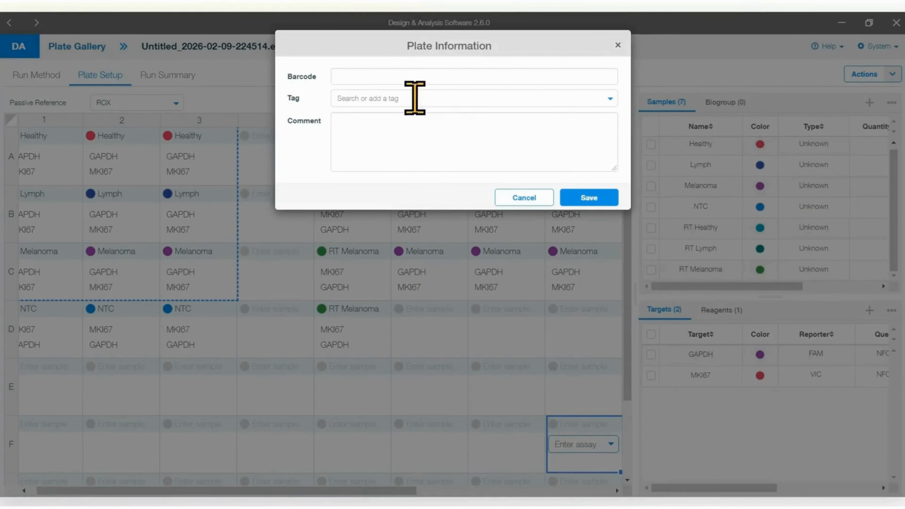
click(536, 202)
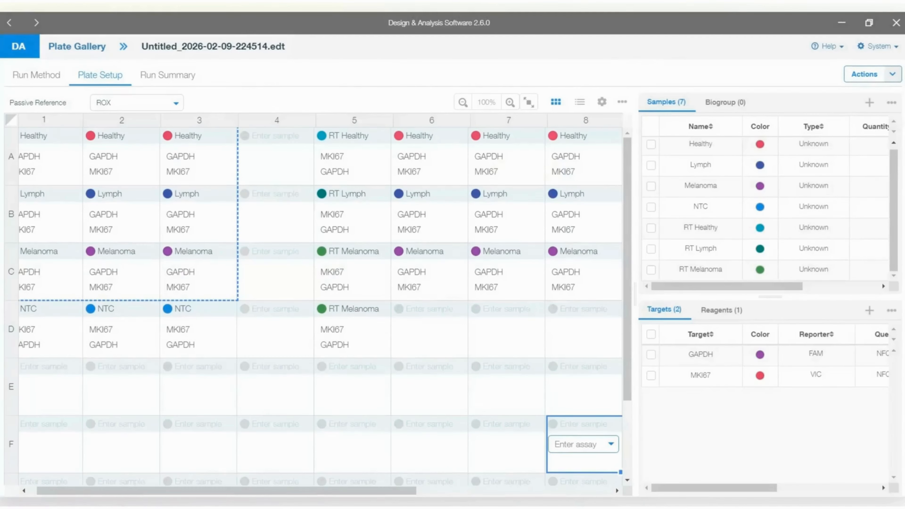
Step: Examine the general threshold and baseline options in the primary analysis settings, and cancel without changes
click(892, 73)
click(855, 202)
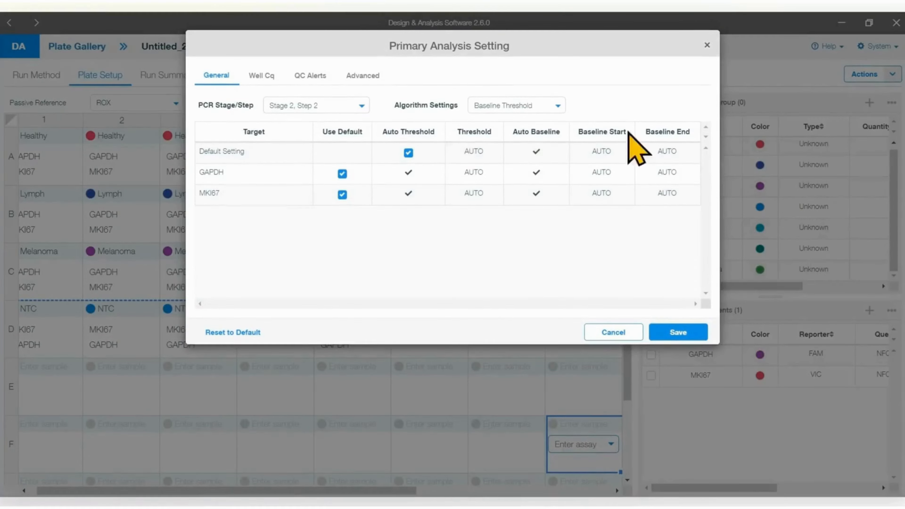
click(605, 332)
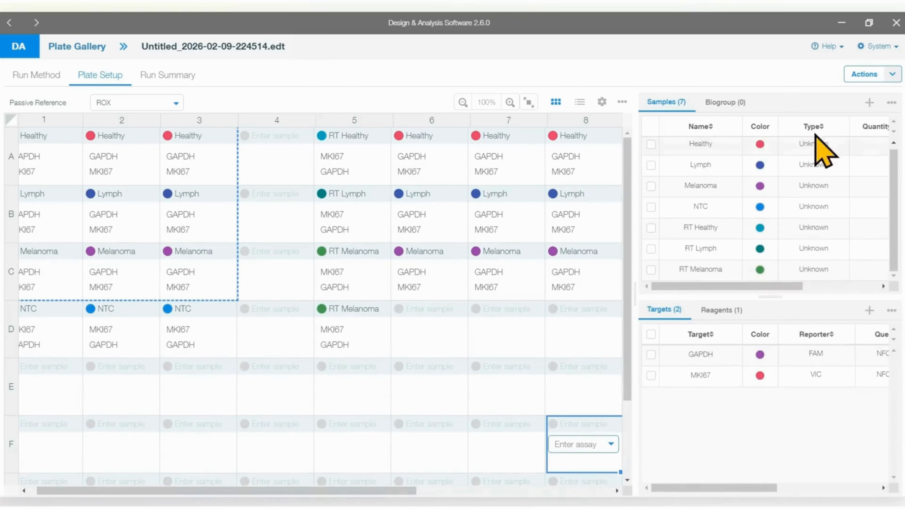
Step: Examine the reference sample and group options in the relative quantification analysis settings, and cancel without applying them
click(887, 75)
click(840, 216)
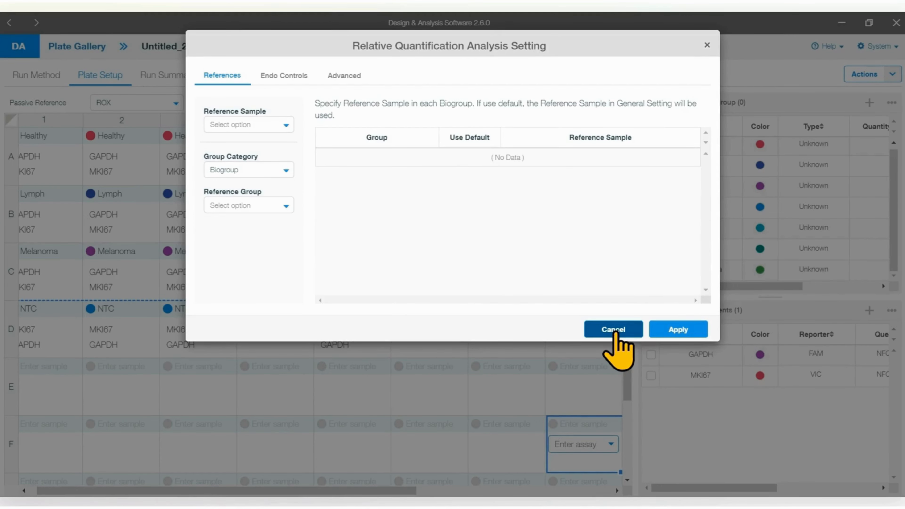
click(613, 329)
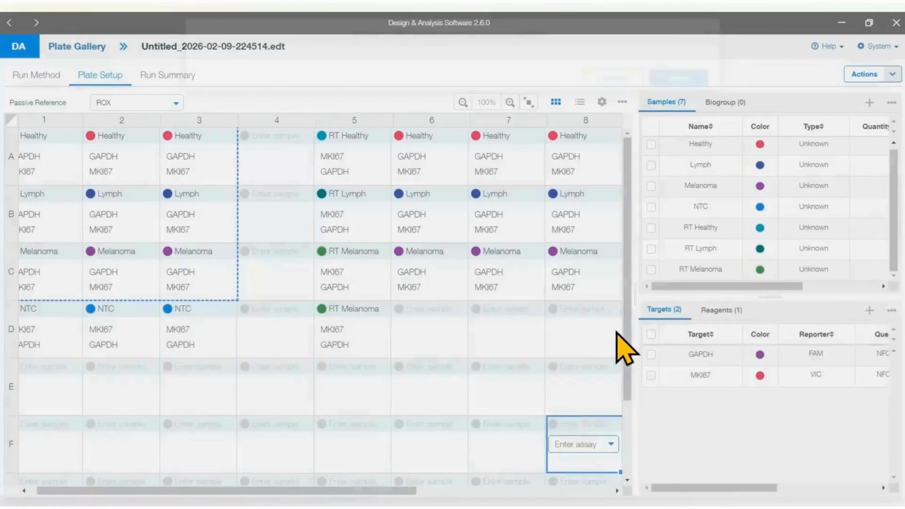